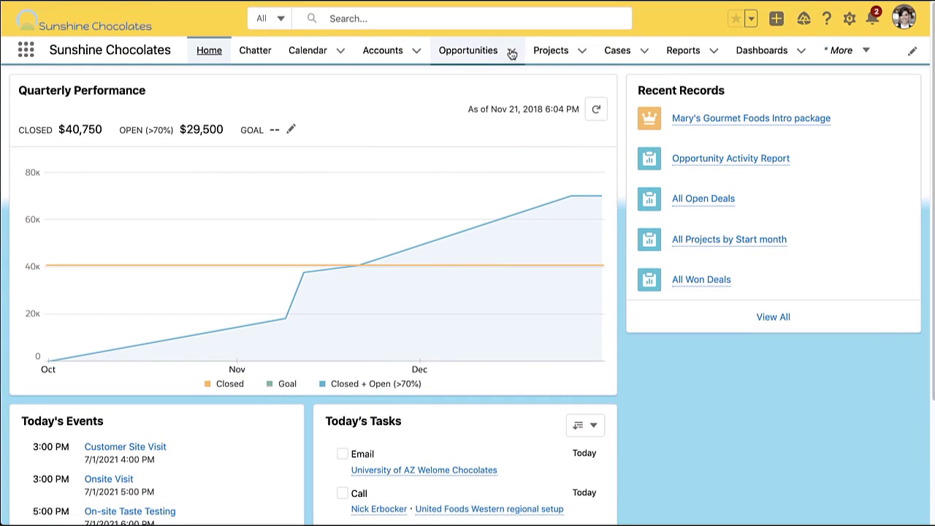
Step: Open the Mary's Gourmet Foods Intro package opportunity and review its activity timeline, details and Chatter feed
left_click(512, 53)
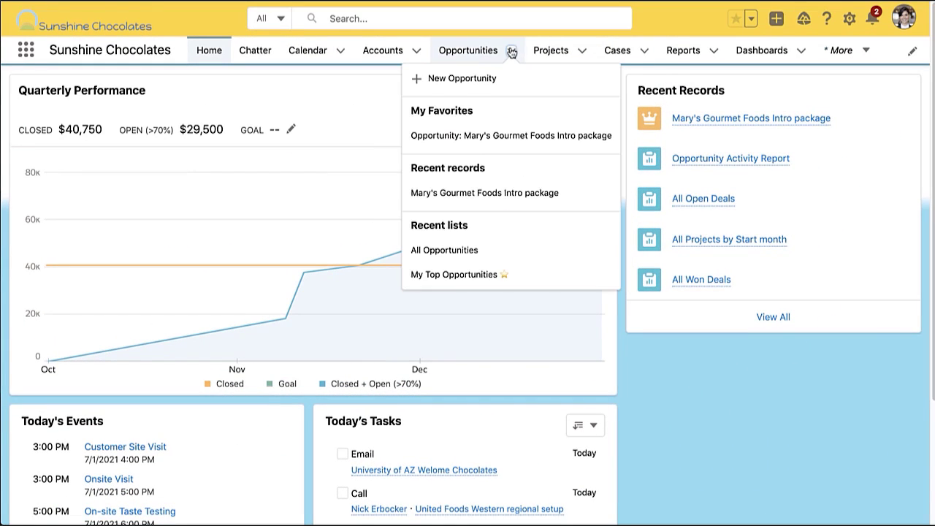
left_click(463, 192)
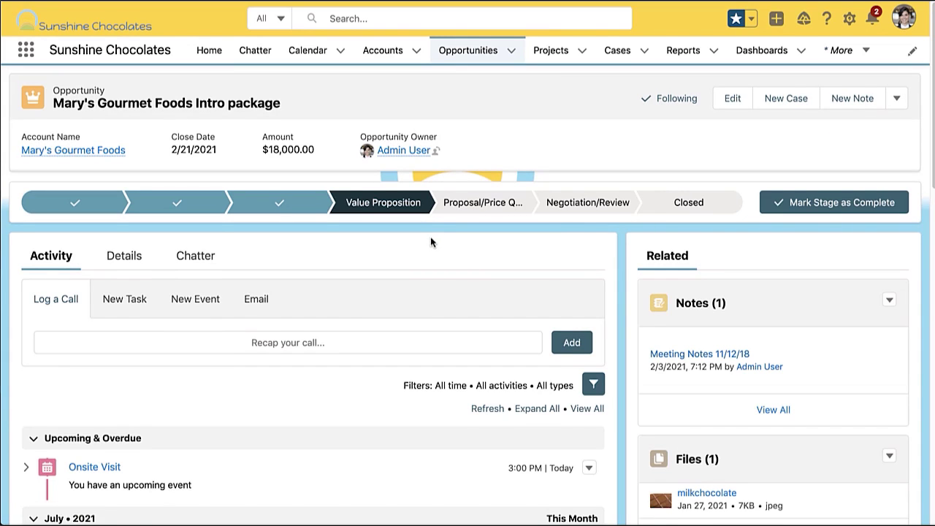
scroll(430, 241, "down", 3)
scroll(431, 241, "down", 5)
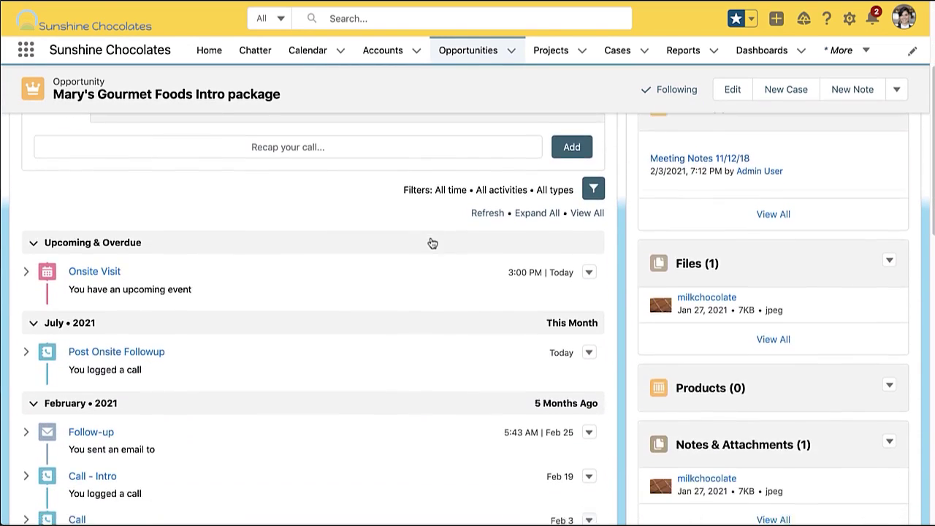
scroll(431, 242, "up", 8)
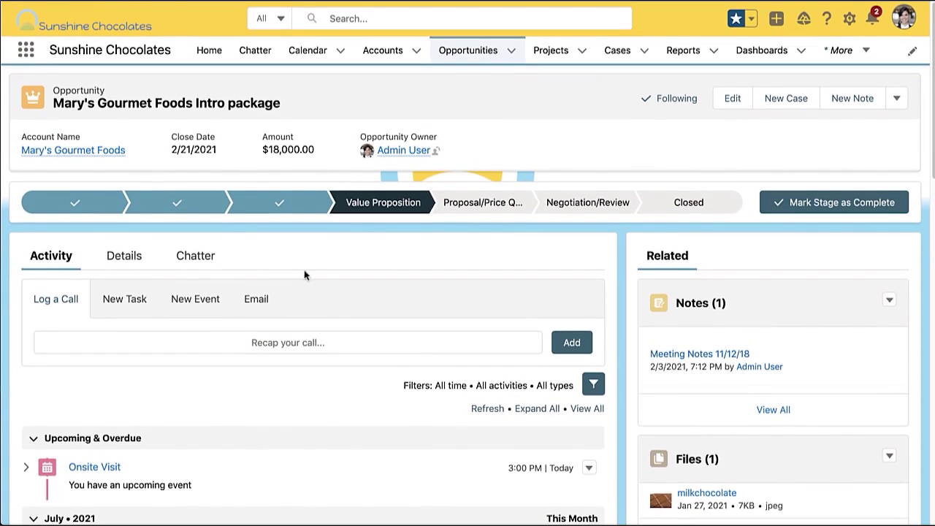
left_click(133, 255)
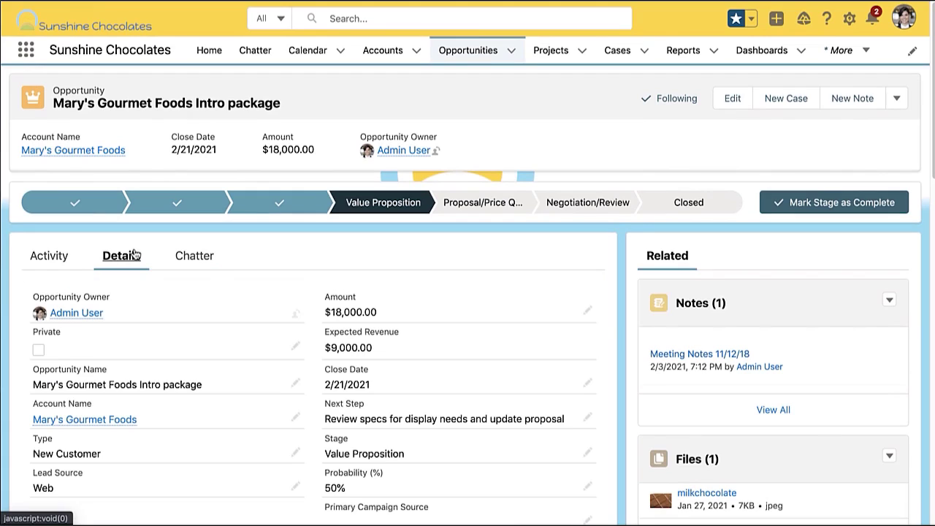
left_click(192, 256)
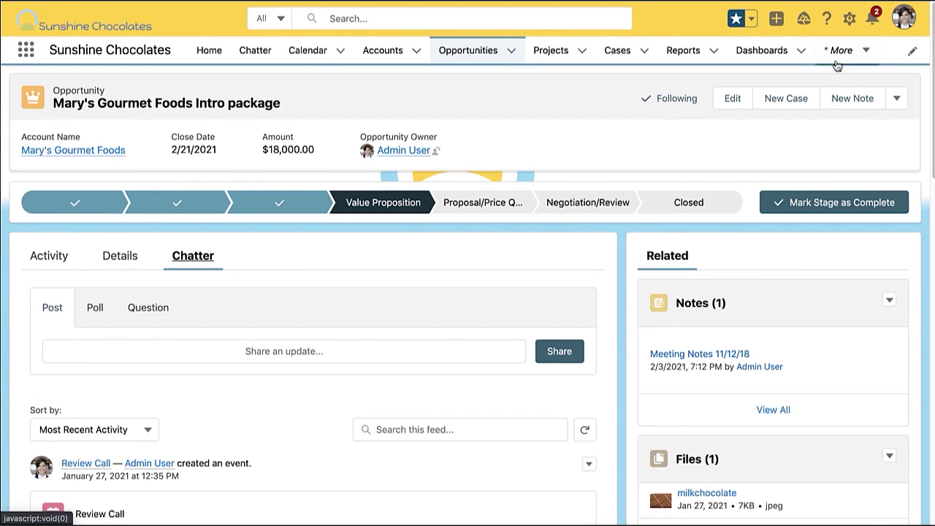
Step: Open the opportunity's record page for editing in Lightning App Builder and examine the standard components plus the Activities and Path properties
left_click(849, 21)
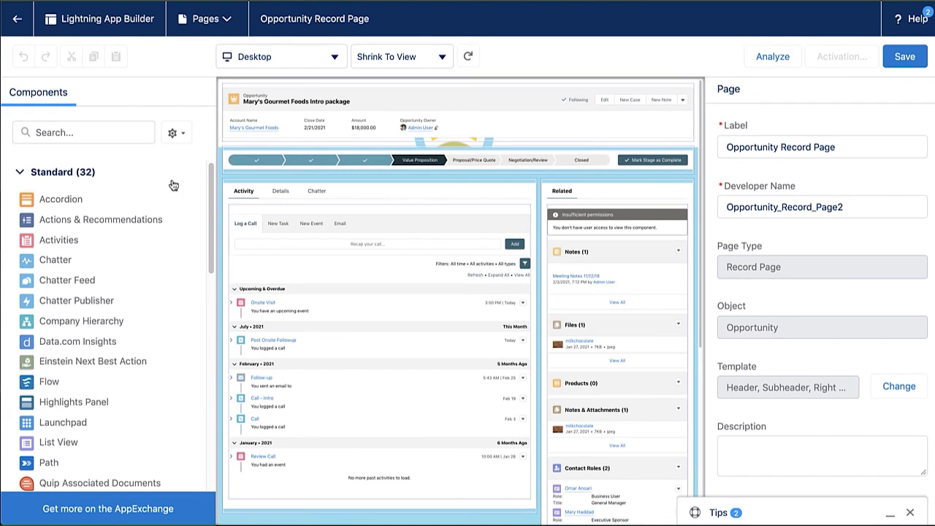
scroll(157, 211, "down", 2)
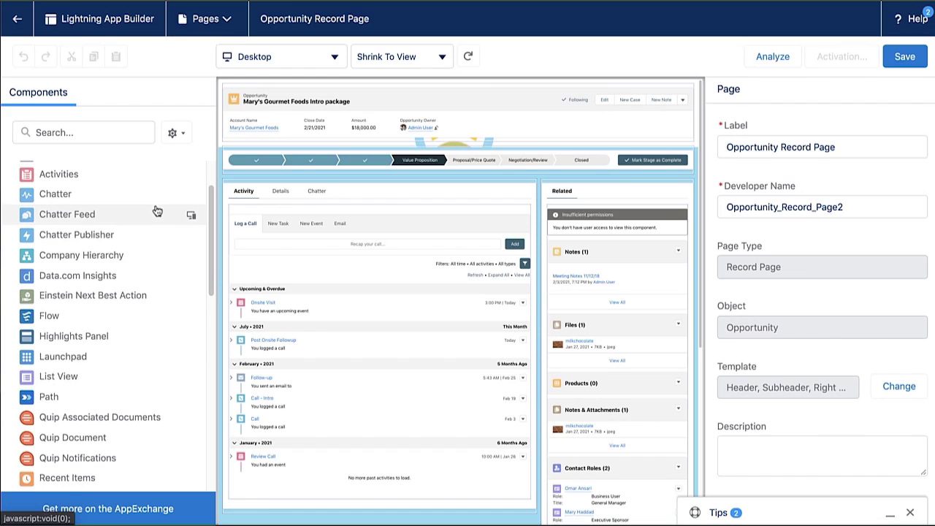
scroll(156, 210, "down", 5)
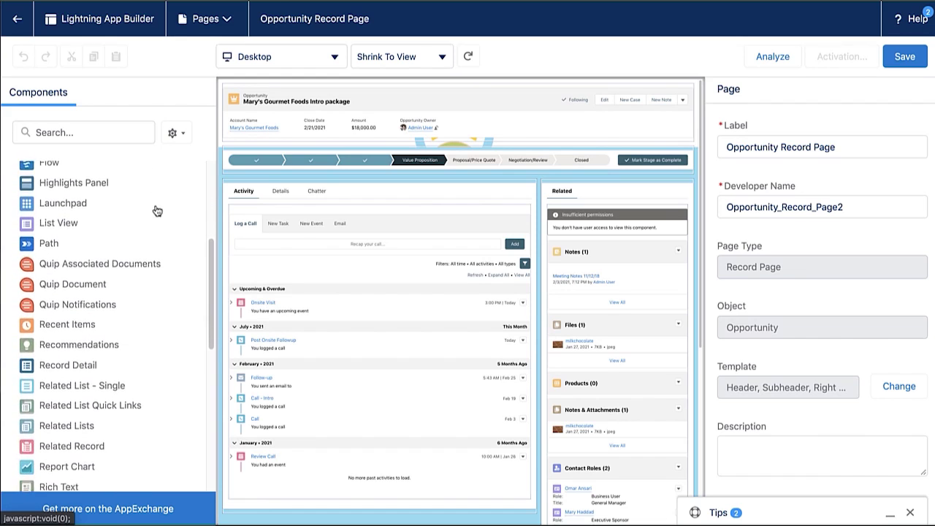
scroll(156, 210, "up", 4)
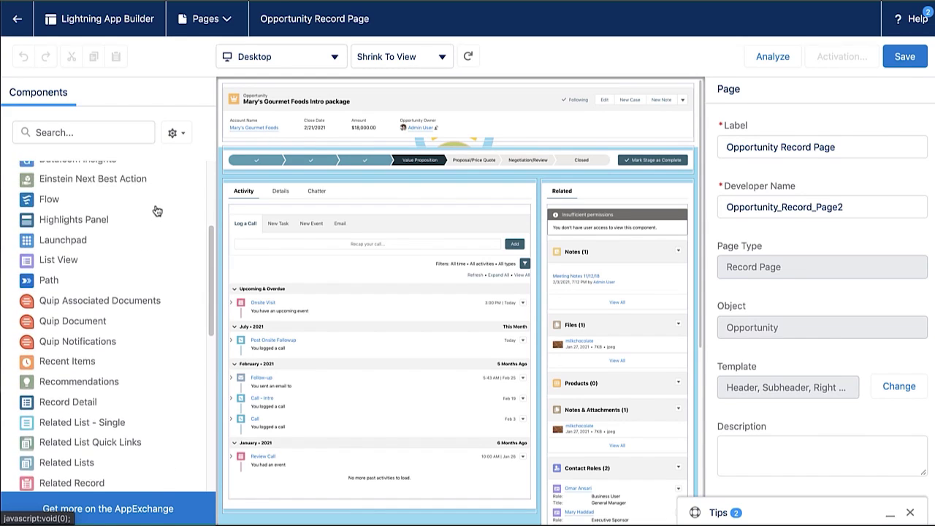
scroll(157, 210, "up", 4)
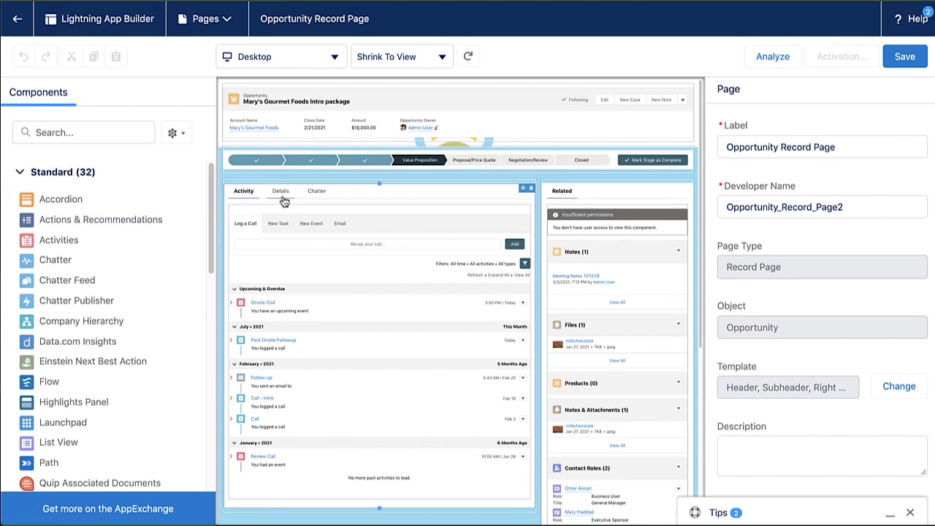
left_click(348, 256)
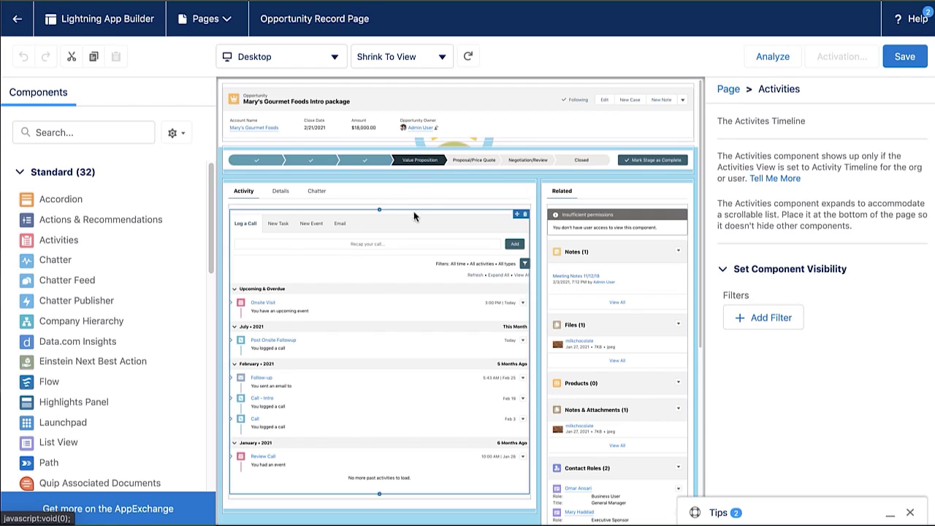
left_click(446, 160)
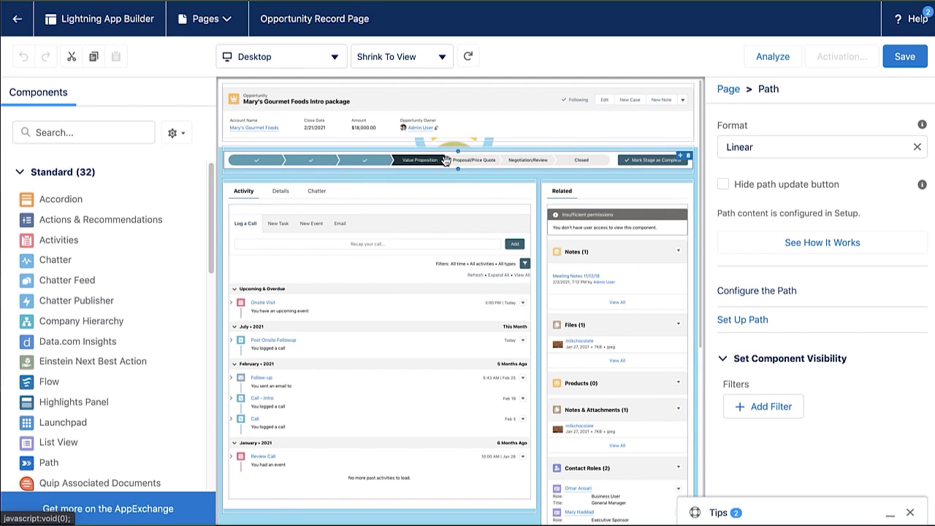
Step: Inspect the Related Lists component in the page's right column and delete the whole tab set that contains it
left_click(639, 266)
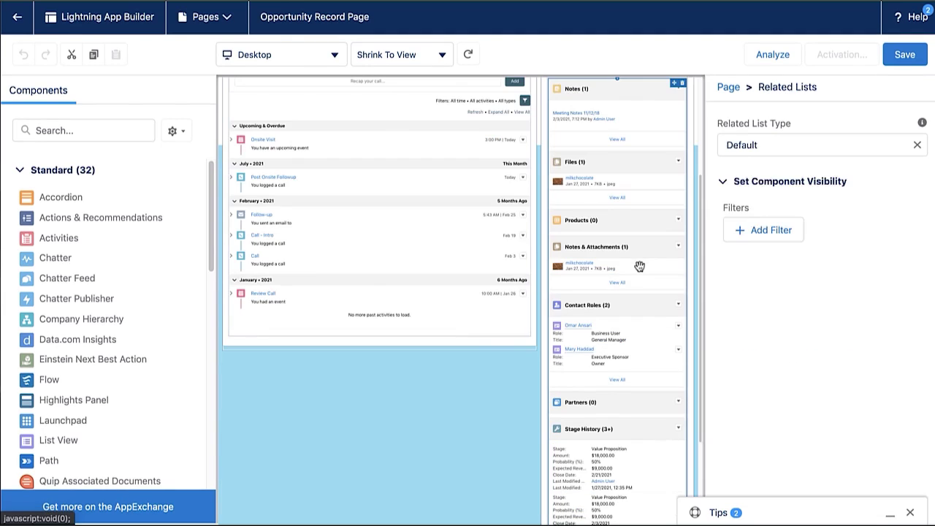
scroll(639, 266, "up", 4)
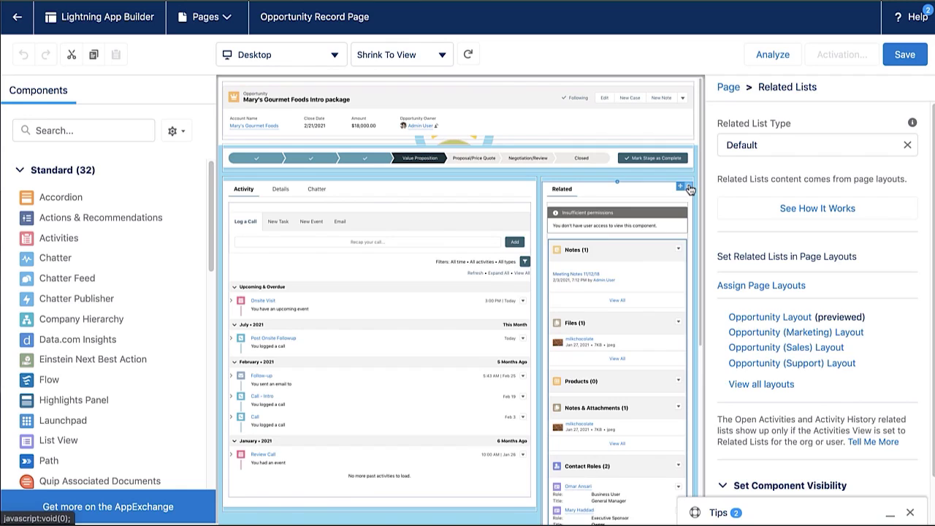
left_click(691, 187)
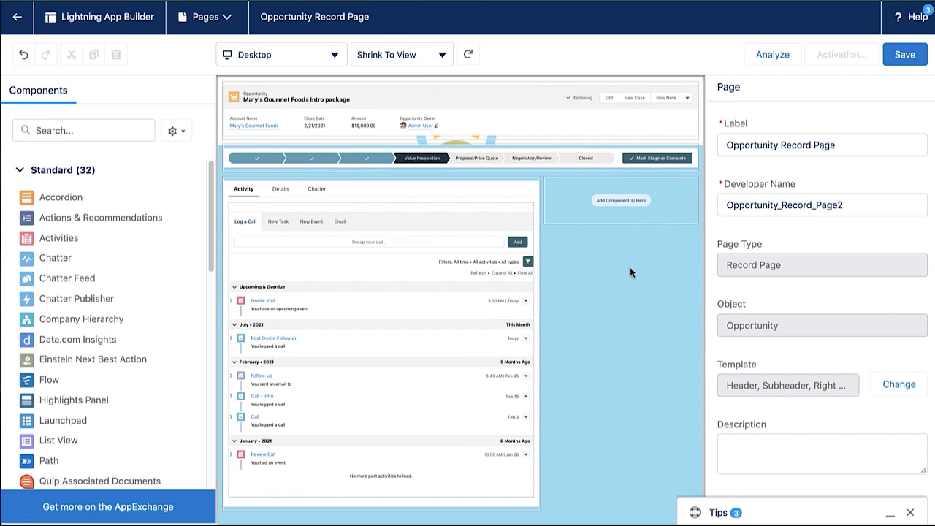
Step: Reorder the main column's tabs to Details, Chatter, Activity
left_click(318, 192)
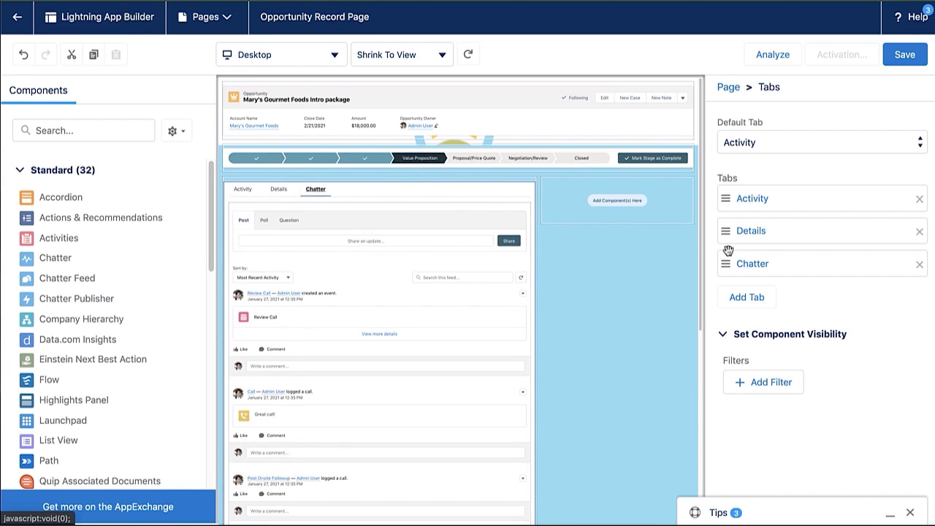
left_click_drag(725, 233, 726, 207)
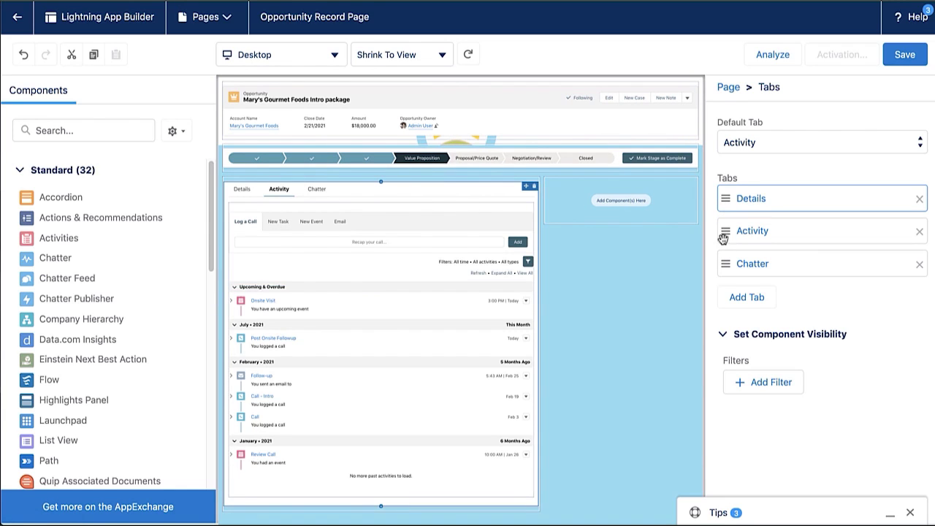
left_click_drag(725, 263, 726, 232)
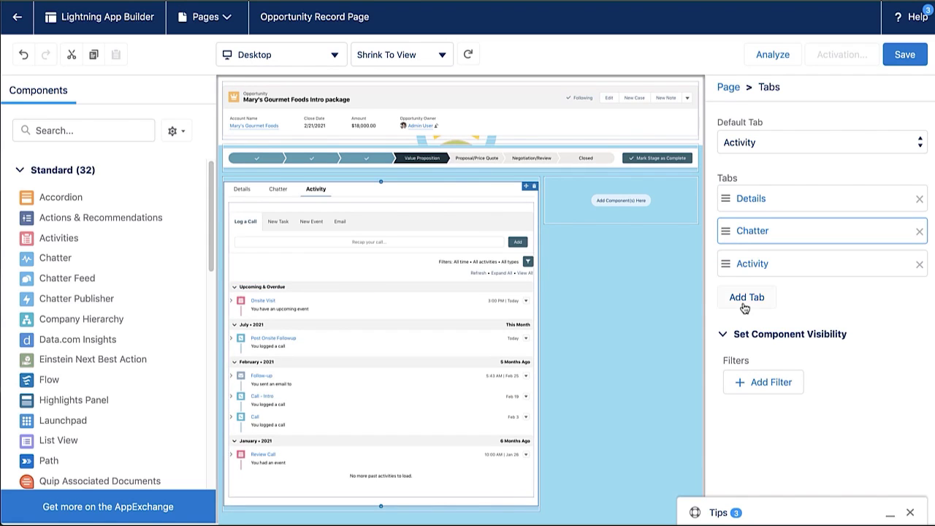
Step: Add a fourth tab to the main tab set and give it the standard label Related
left_click(742, 304)
left_click(760, 298)
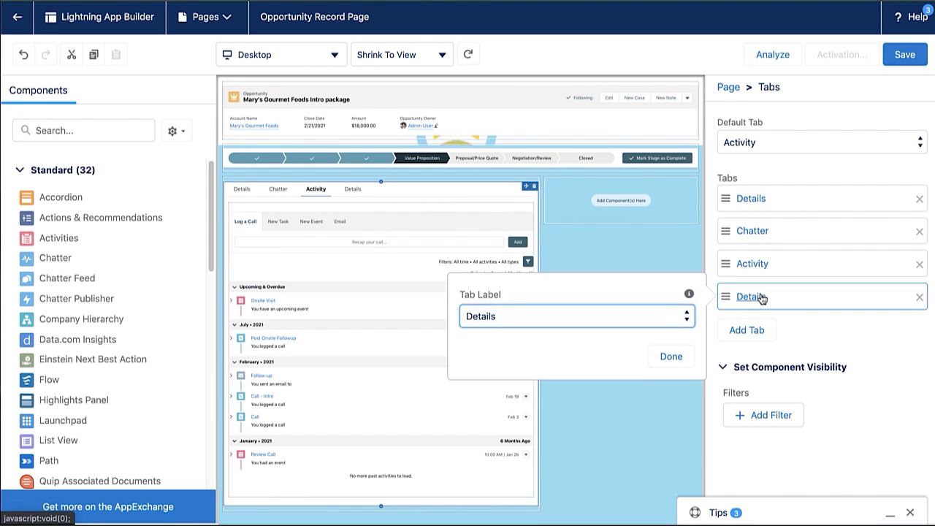
left_click(678, 316)
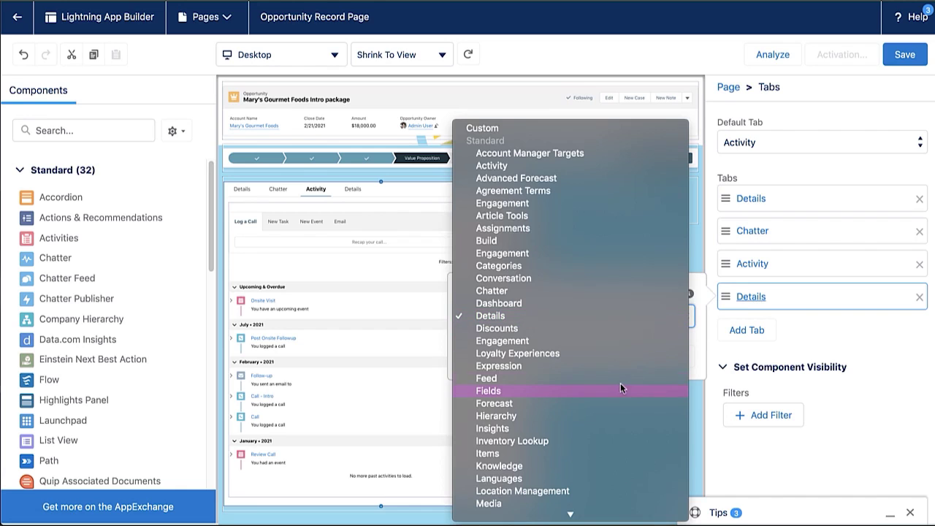
scroll(619, 389, "down", 5)
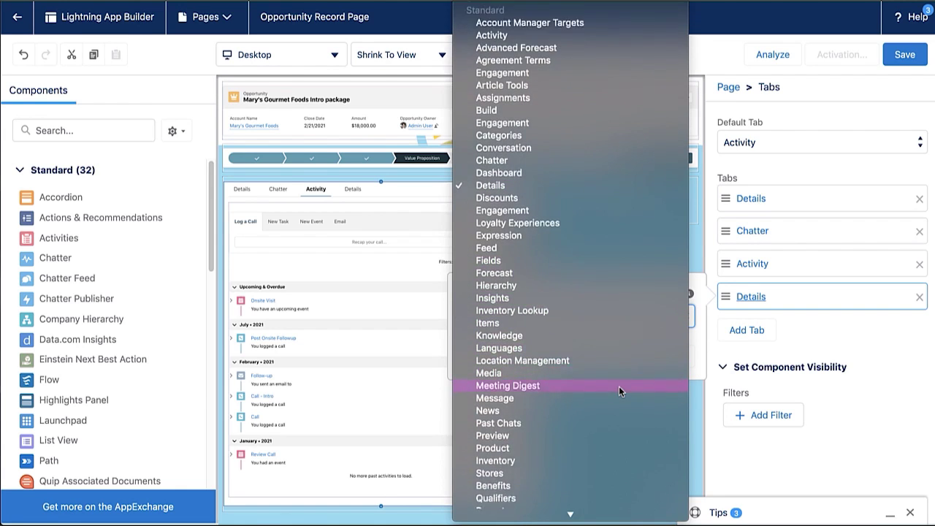
scroll(619, 385, "down", 3)
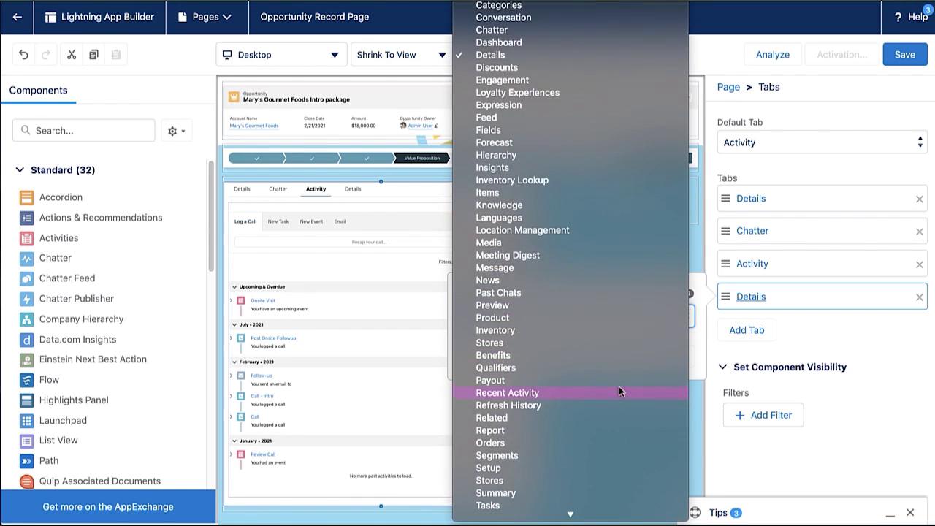
left_click(604, 419)
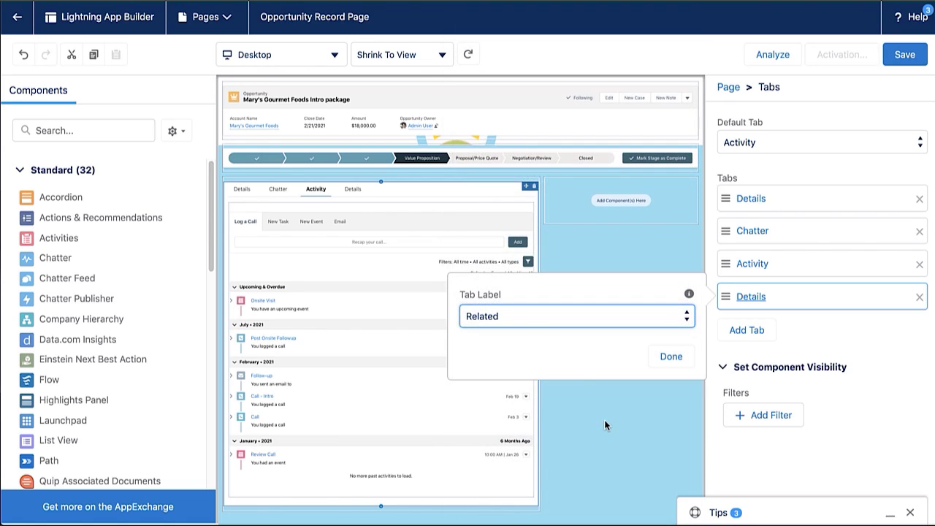
left_click(670, 358)
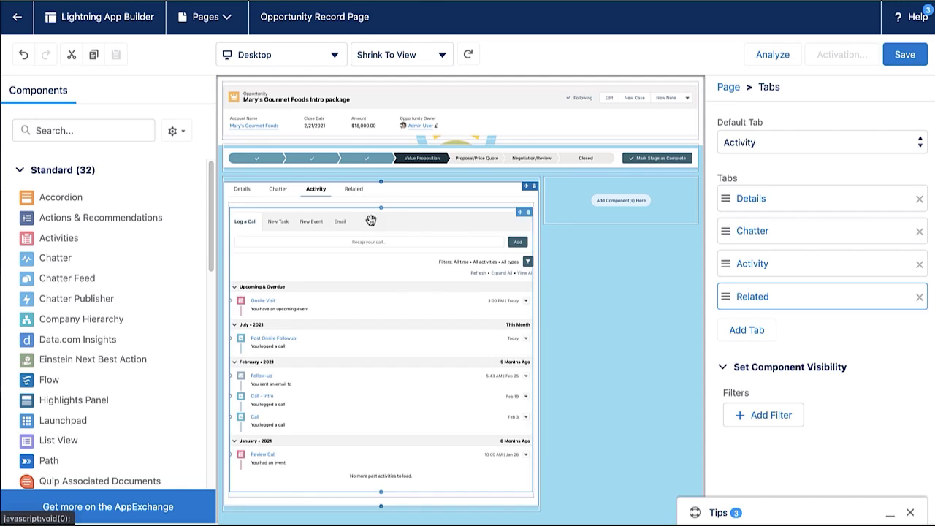
Step: Place a Related Lists component in the empty Related tab and set its related list type to Enhanced List
left_click(358, 195)
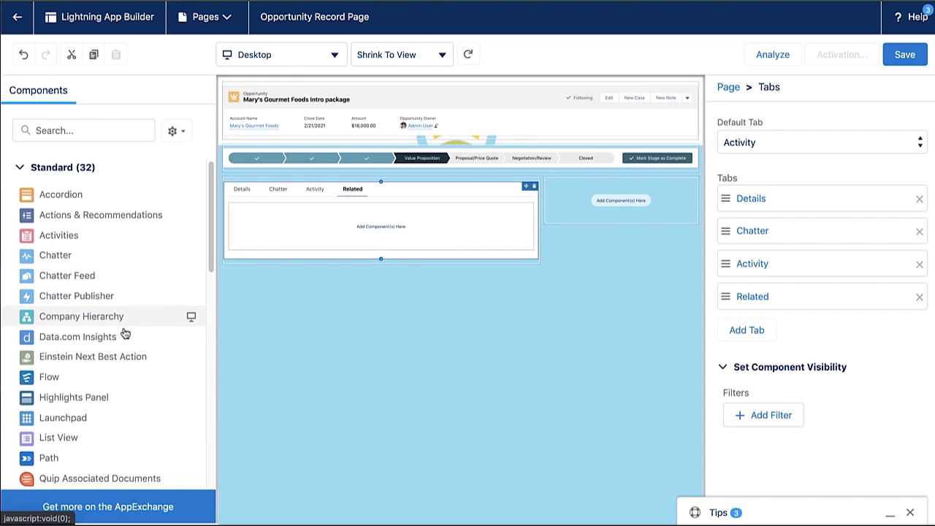
scroll(122, 329, "down", 5)
scroll(125, 332, "down", 2)
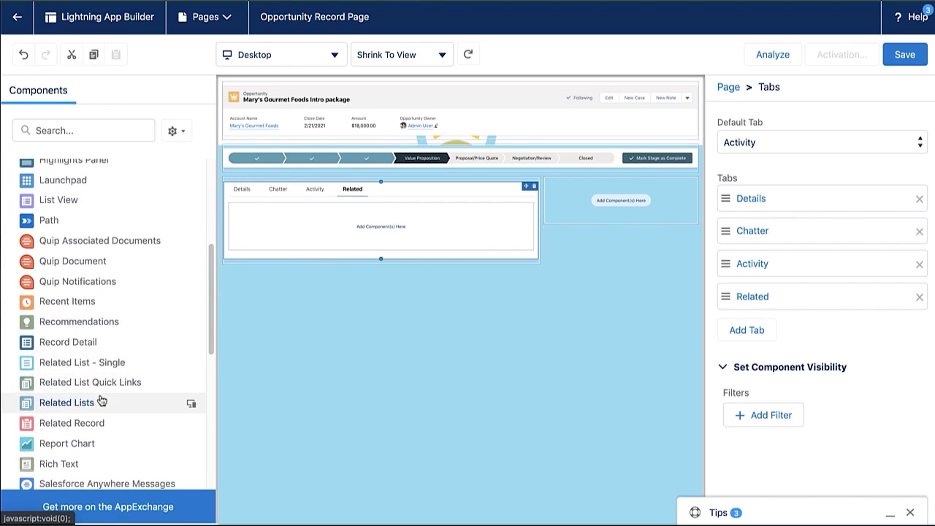
left_click_drag(102, 402, 290, 231)
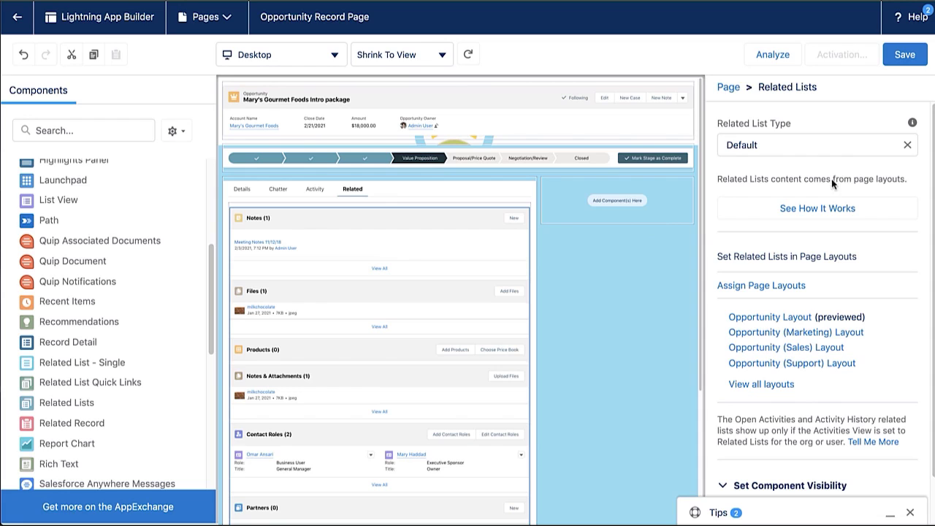
left_click(890, 145)
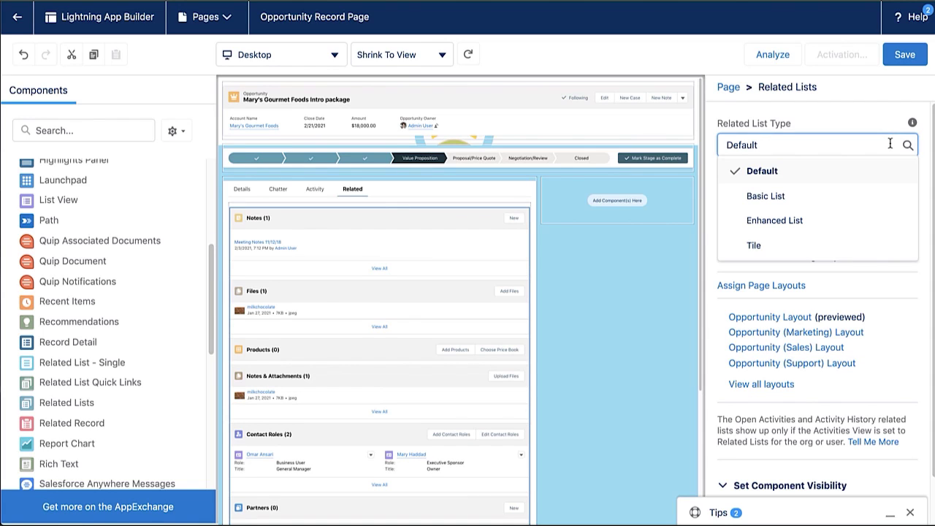
left_click(856, 221)
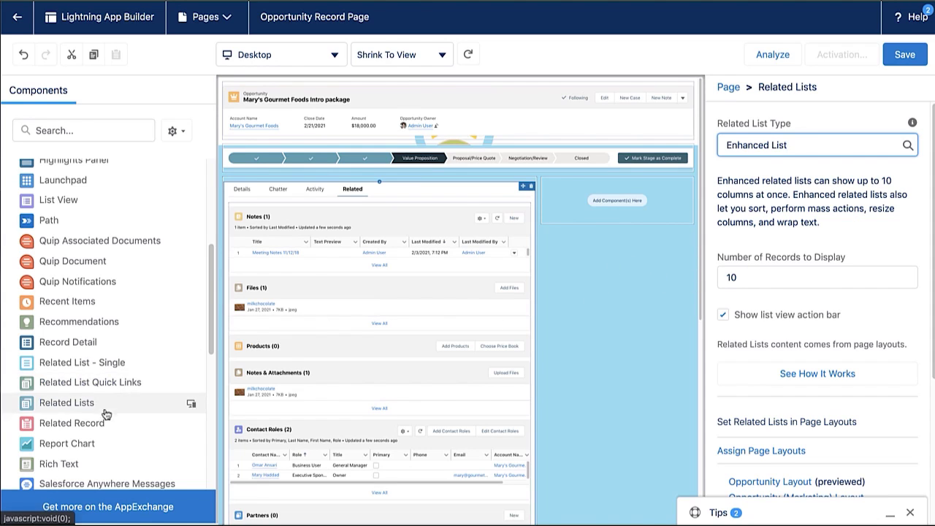
Step: Add a Report Chart component to the empty right column, showing the Opportunity Activity Report filtered by Opportunity ID
left_click_drag(95, 445, 577, 196)
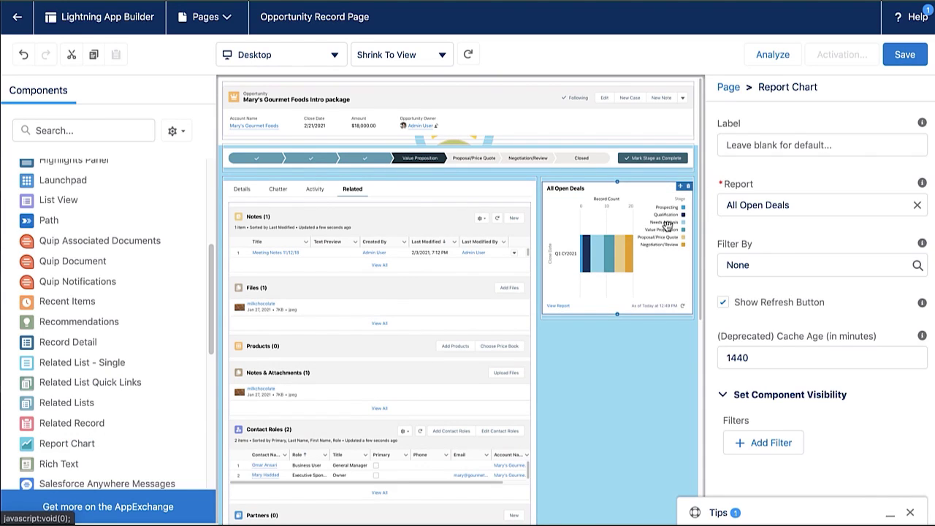
left_click(888, 205)
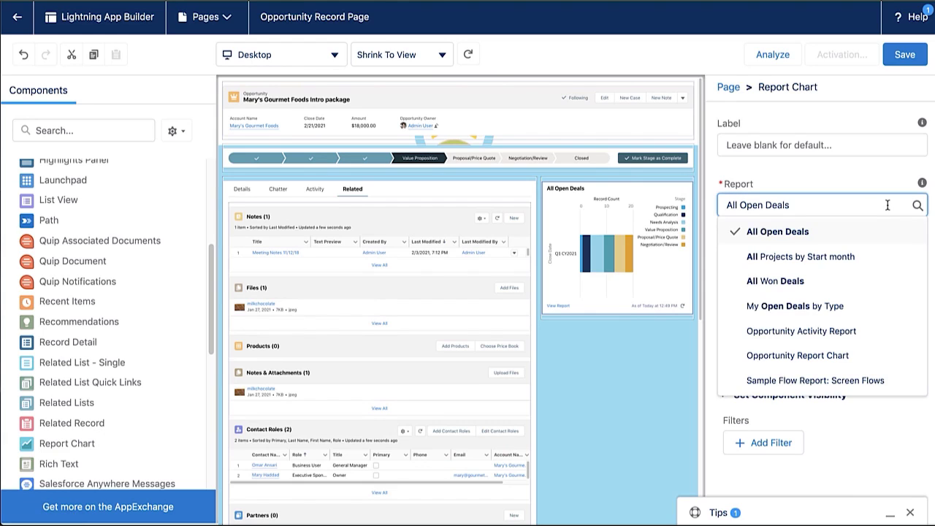
left_click(843, 333)
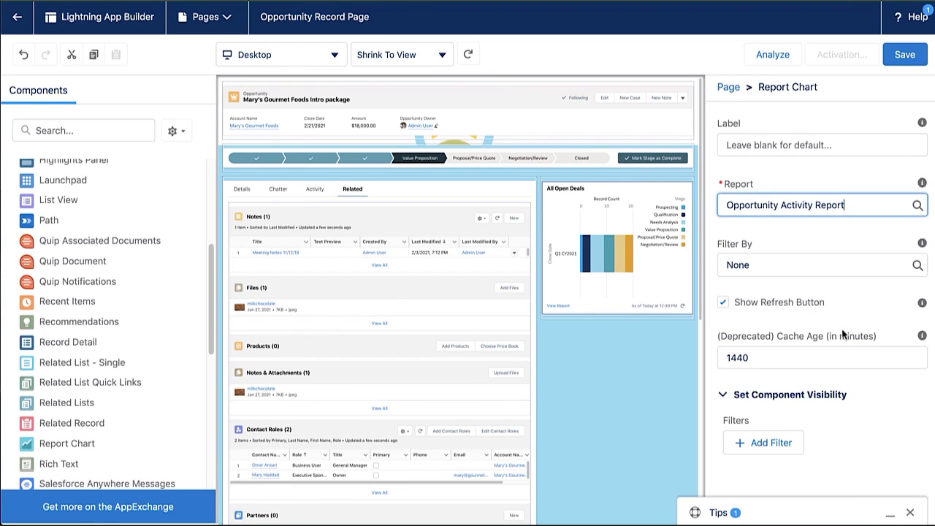
left_click(846, 265)
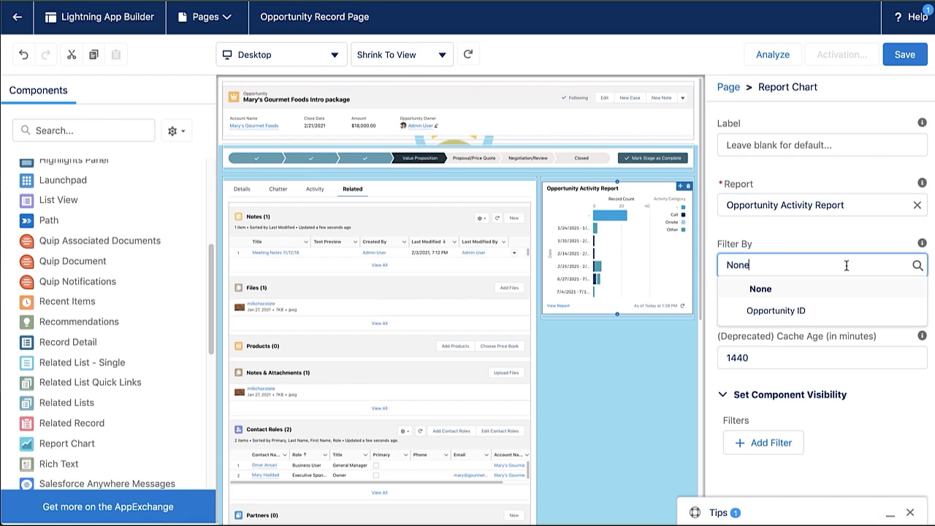
left_click(826, 311)
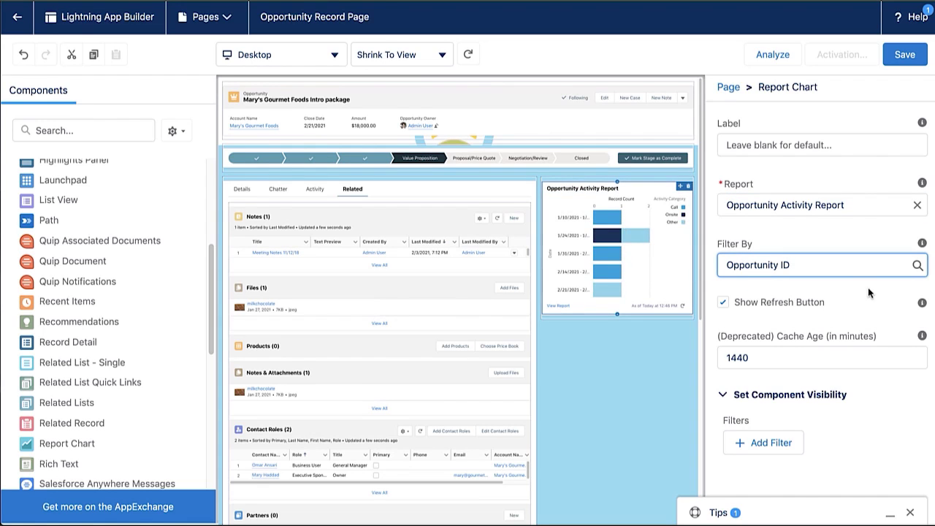
Step: Add a device visibility filter to the report chart so that it shows only when Form Factor equals Desktop
left_click(799, 442)
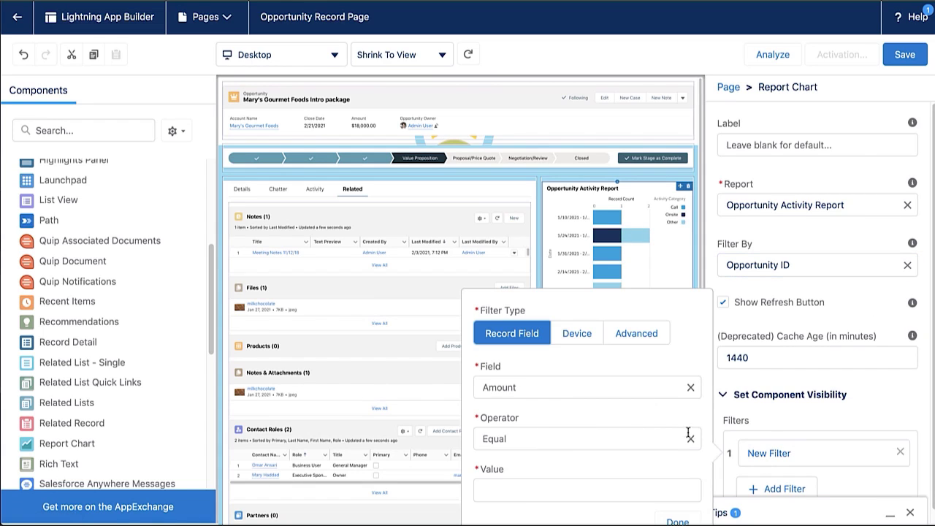
left_click(582, 339)
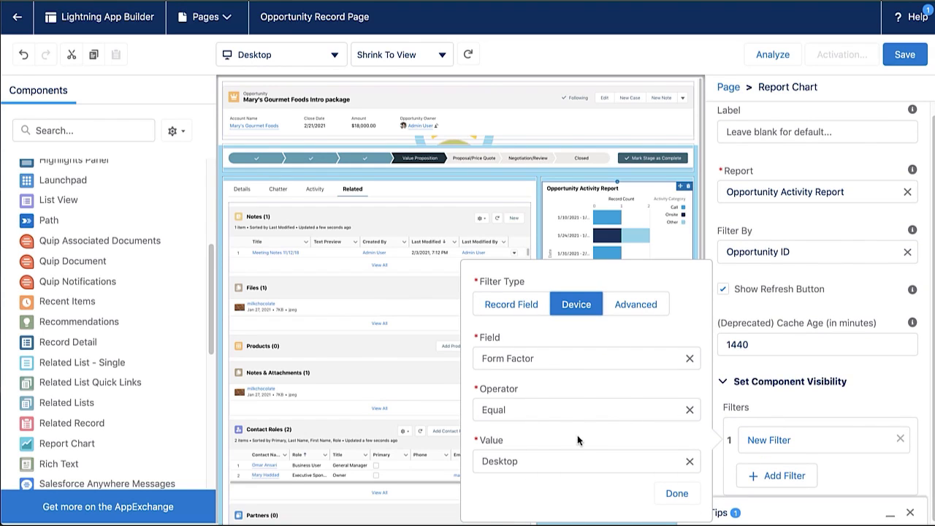
left_click(573, 461)
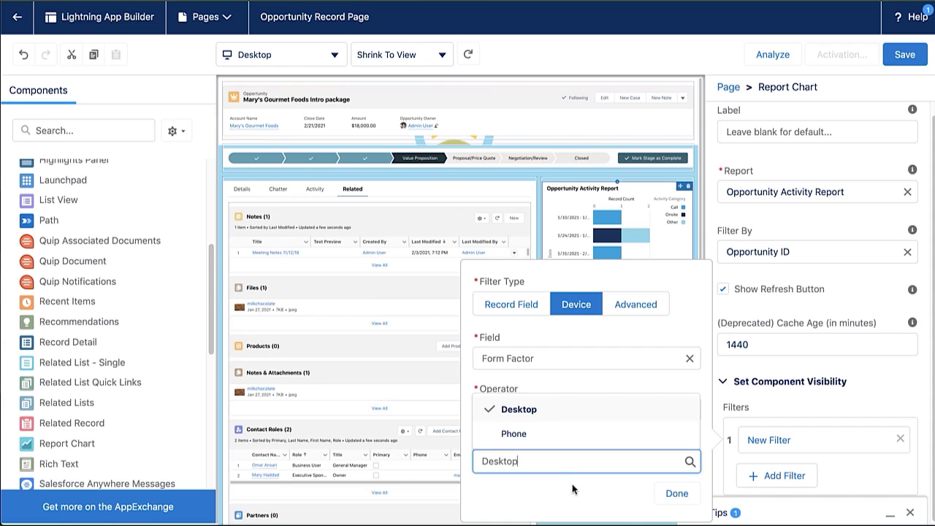
left_click(573, 489)
left_click(675, 493)
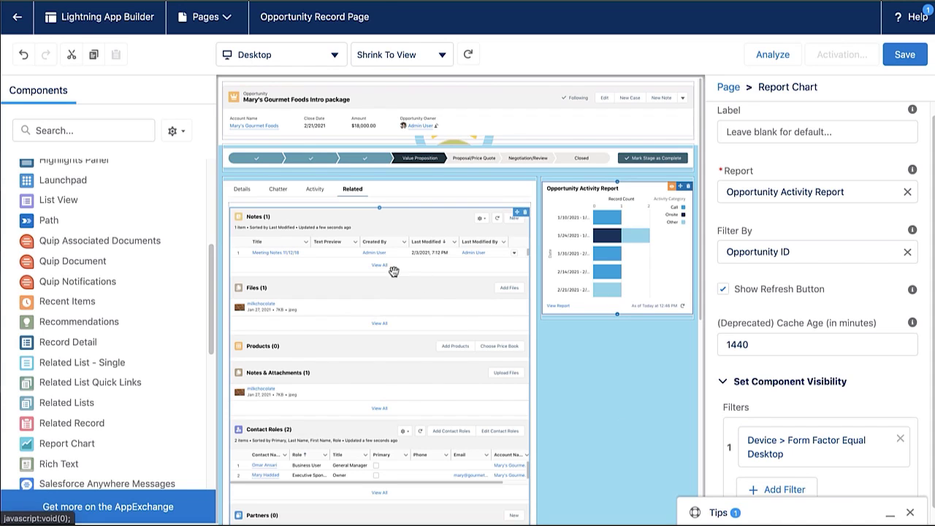
Step: Preview the opportunity page in the Phone form factor and examine its layout down to the report chart
left_click(320, 65)
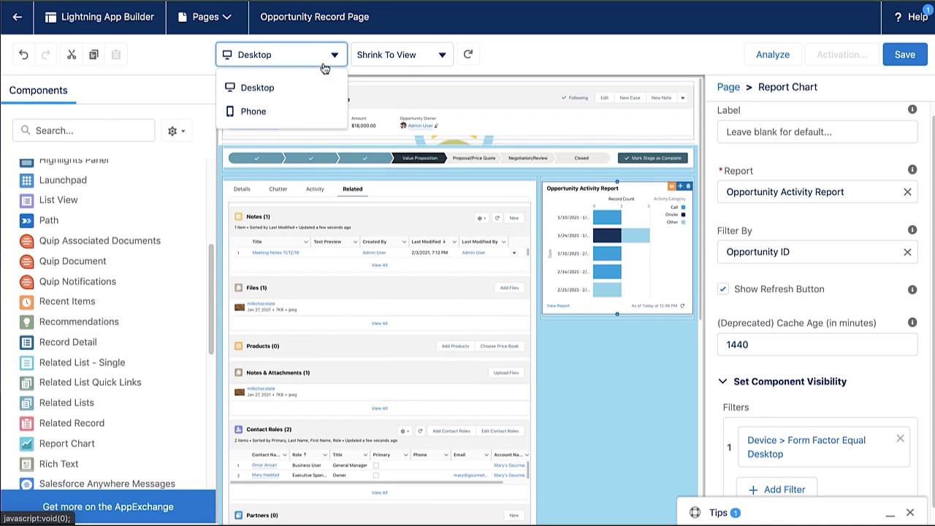
left_click(302, 113)
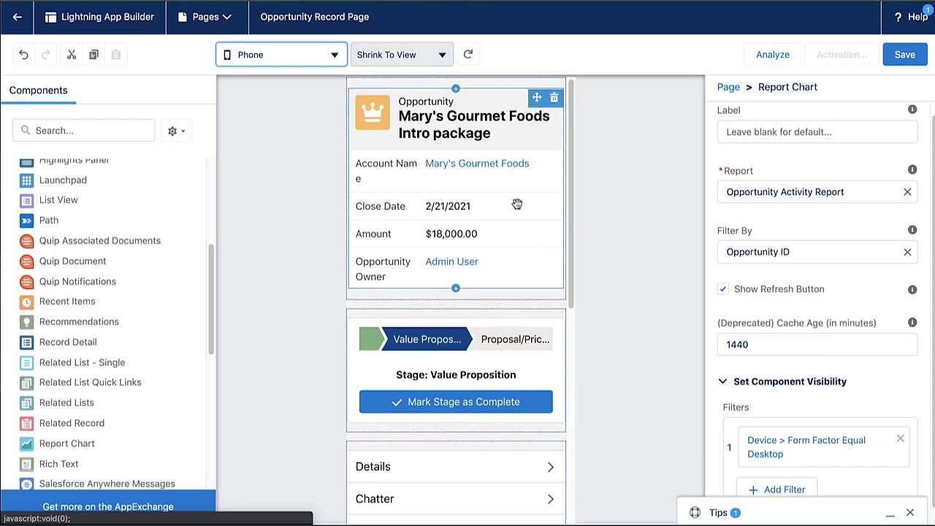
scroll(516, 204, "down", 5)
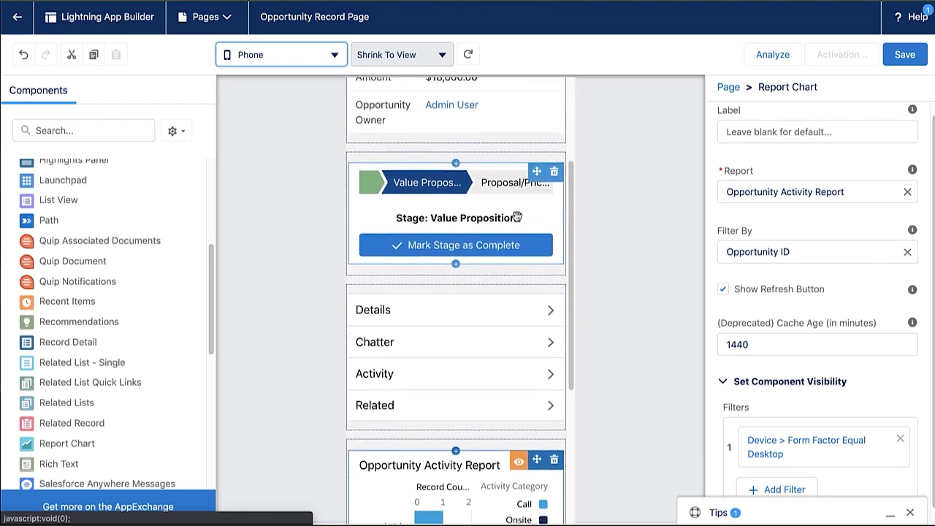
scroll(517, 217, "down", 3)
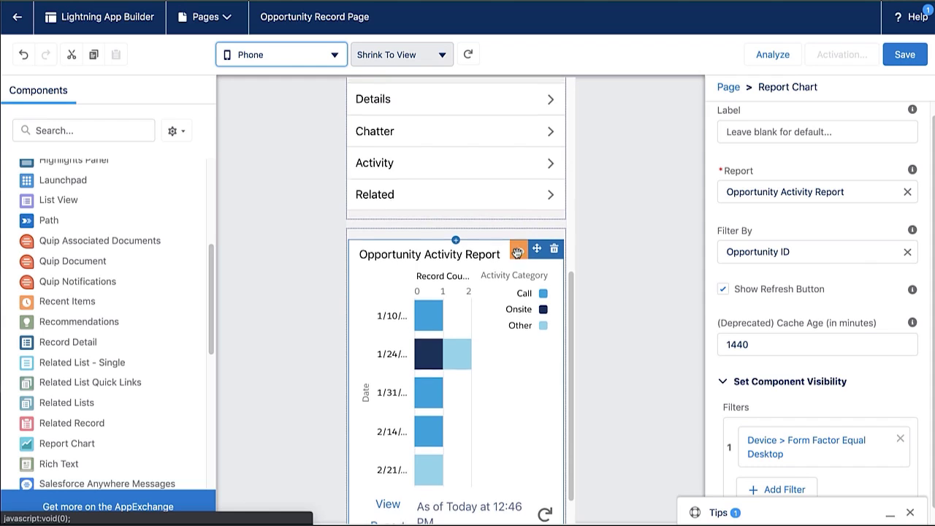
scroll(516, 252, "down", 1)
scroll(516, 253, "up", 8)
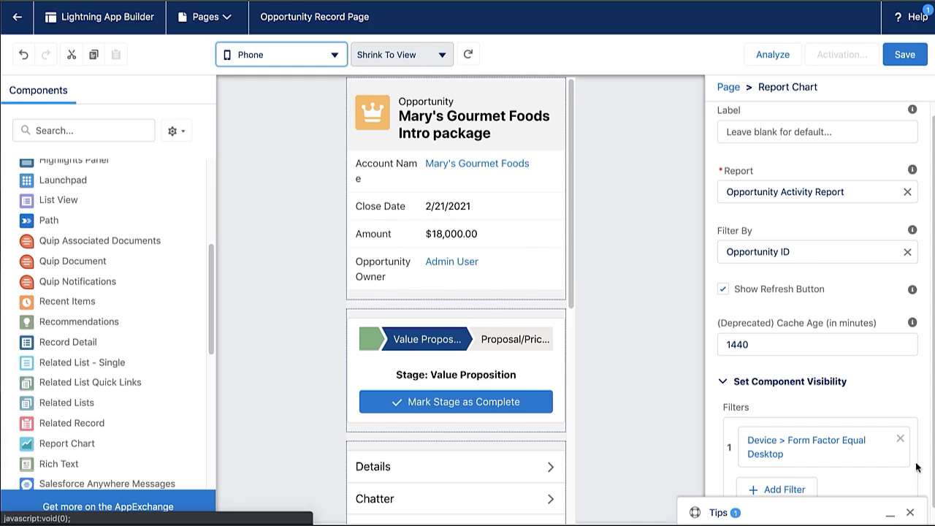
Step: Save the opportunity page, start its activation and review the org default, app default, and app, record type and profile assignment options
left_click(904, 59)
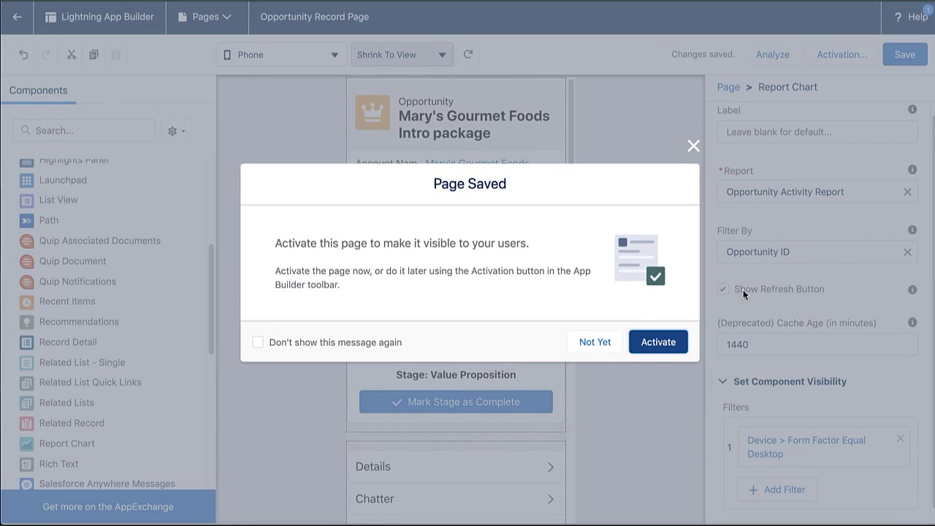
left_click(657, 344)
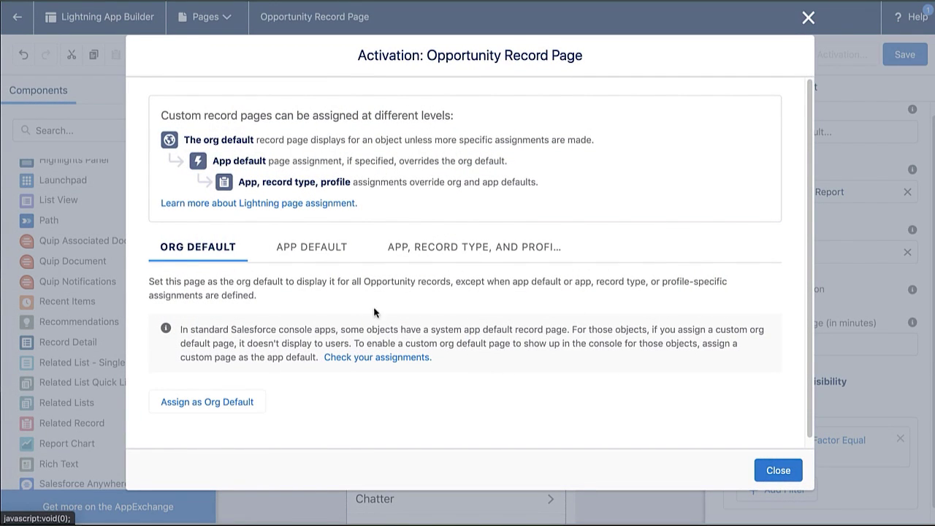
left_click(318, 250)
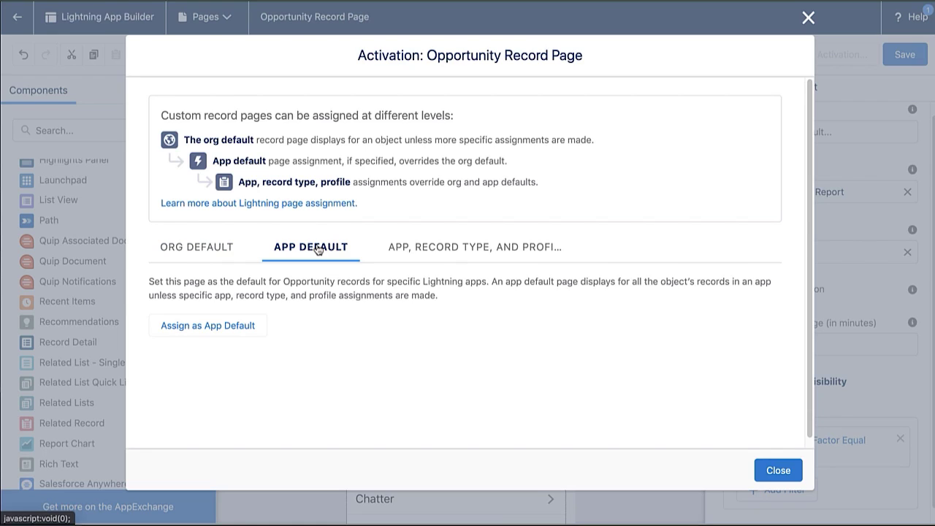
left_click(418, 253)
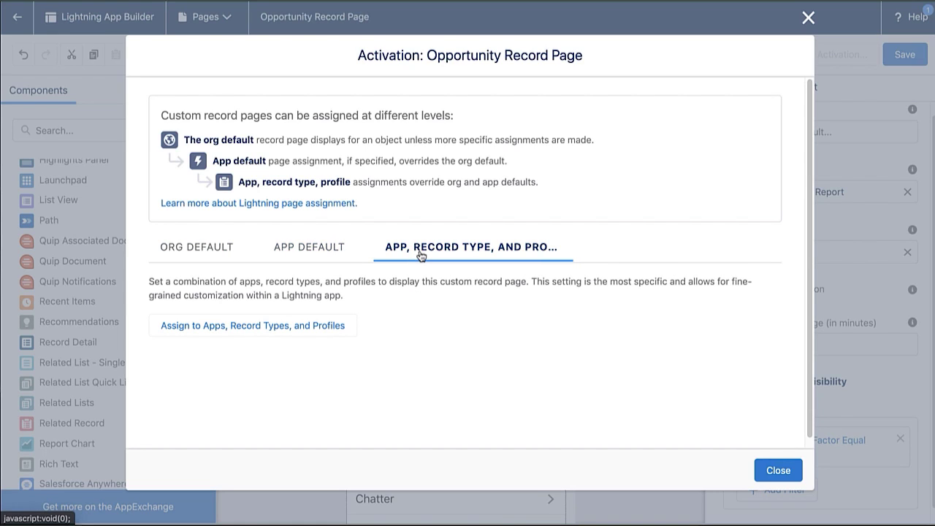
left_click(223, 253)
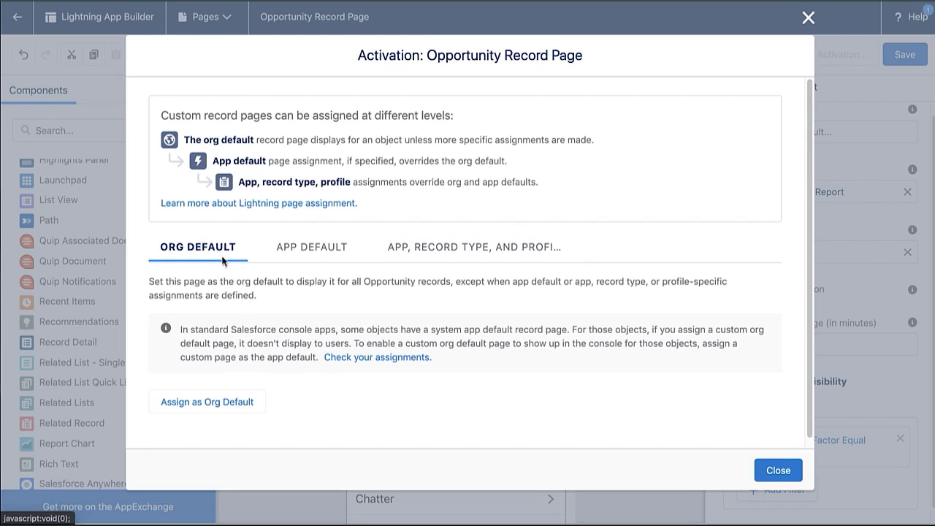
Step: Assign the Opportunity Record Page as the org default for desktop and phone, and save the assignment
left_click(212, 402)
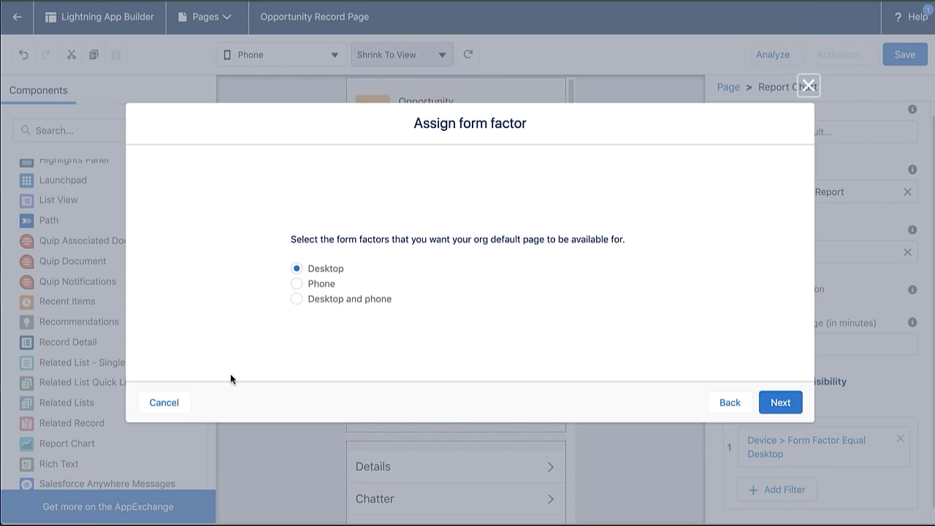
left_click(296, 299)
left_click(778, 401)
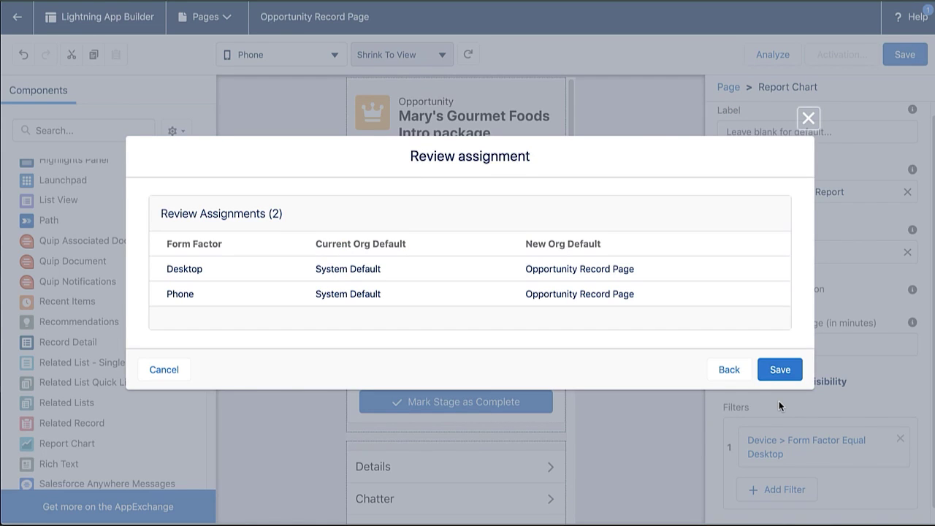
left_click(780, 371)
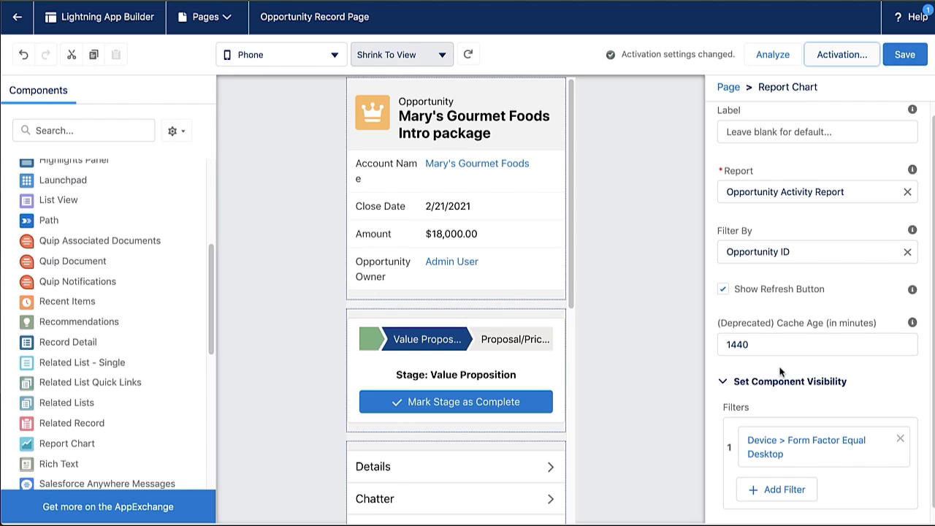
Step: Return to the Mary's Gourmet Foods Intro package opportunity and examine its Activity timeline and report chart
left_click(17, 19)
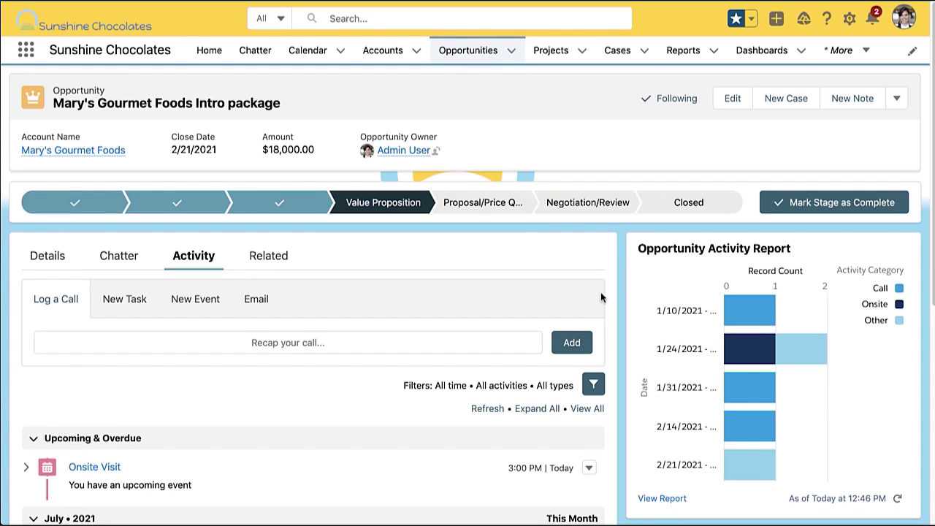
scroll(601, 297, "down", 2)
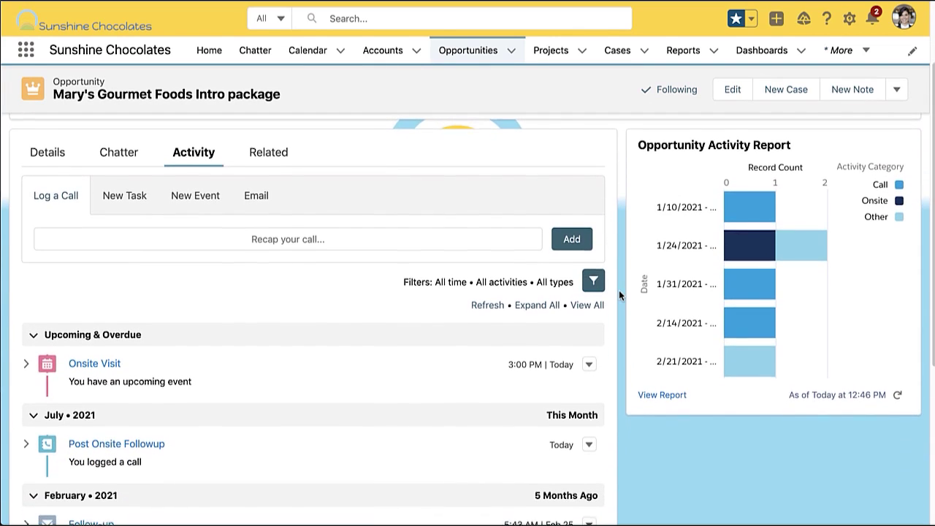
scroll(619, 292, "down", 2)
scroll(619, 292, "down", 3)
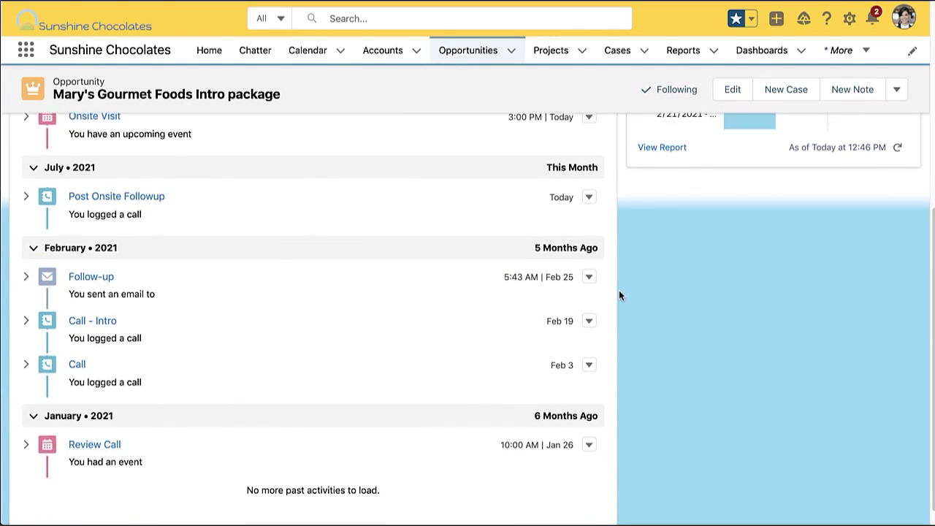
scroll(619, 293, "up", 2)
scroll(618, 290, "up", 5)
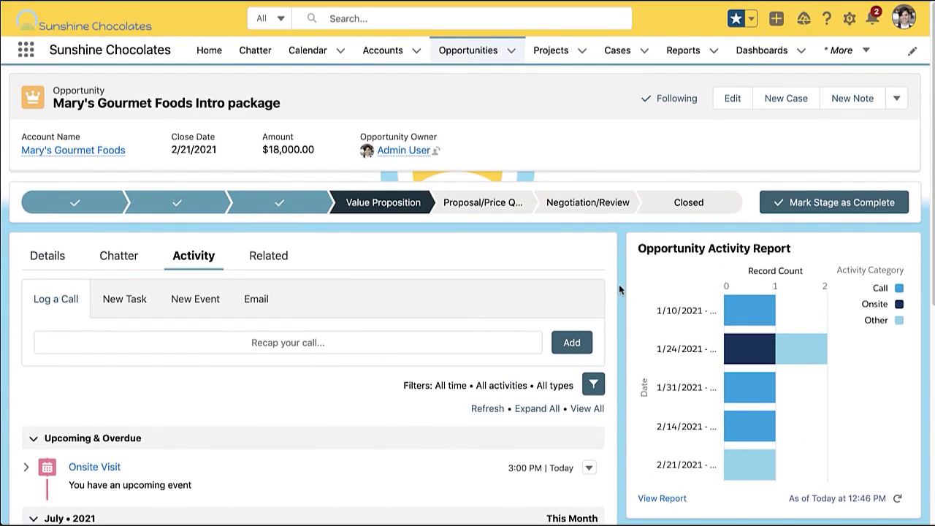
Step: Open the recent project Mary's custom branding and start editing its record page in Lightning App Builder
left_click(583, 54)
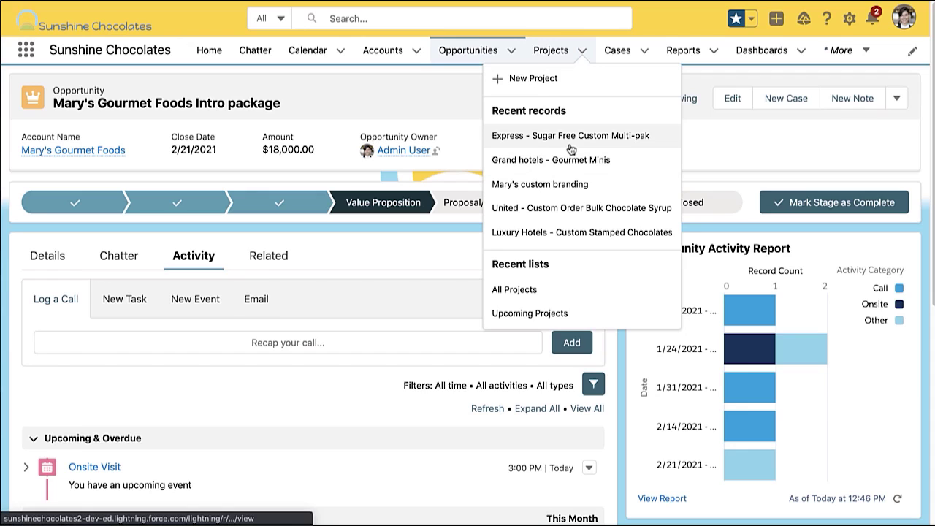
left_click(561, 187)
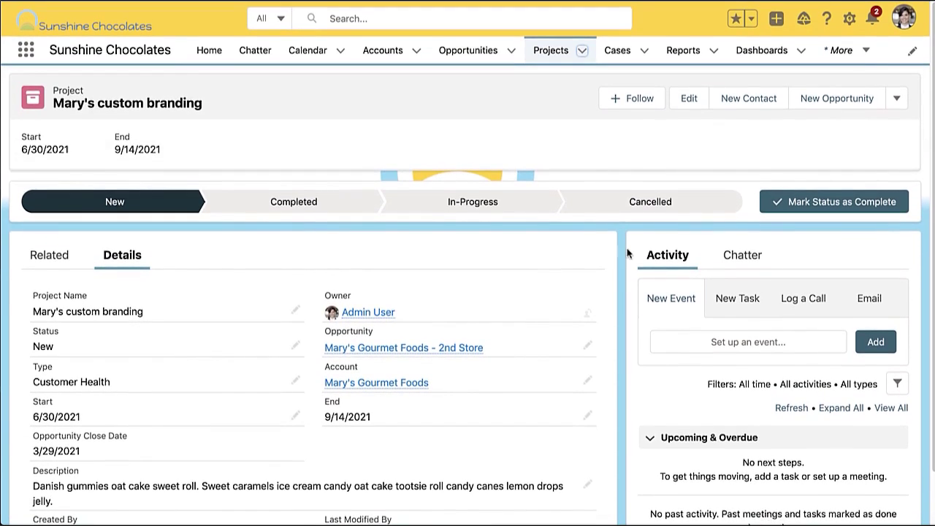
left_click(852, 25)
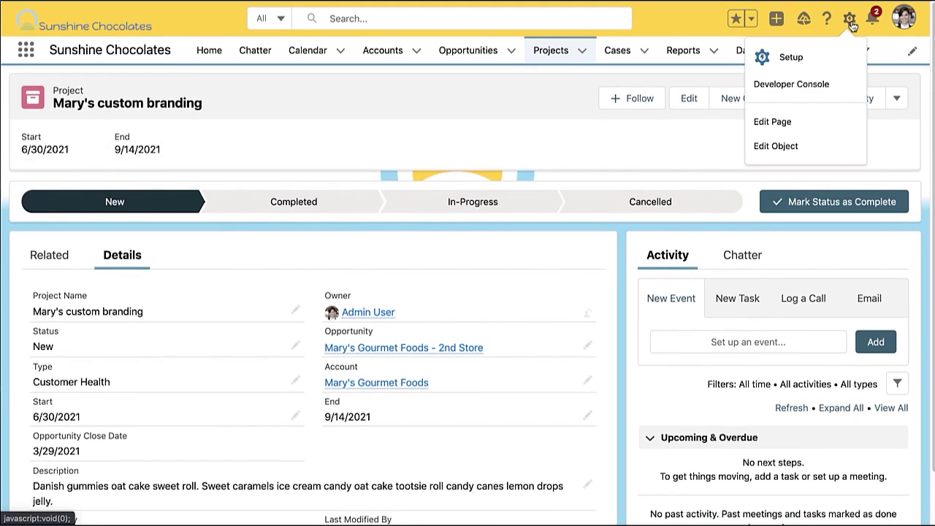
left_click(809, 124)
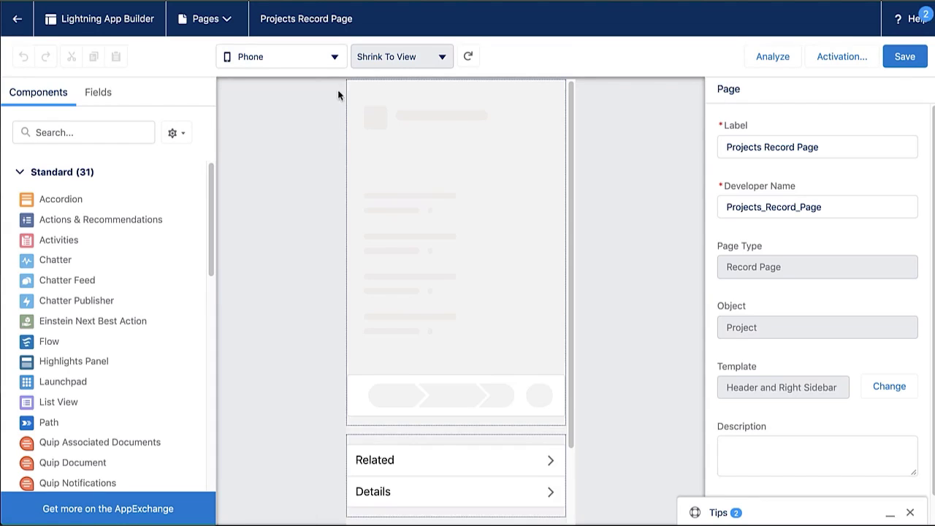
Step: Switch the Projects Record Page preview to the Desktop form factor
left_click(333, 58)
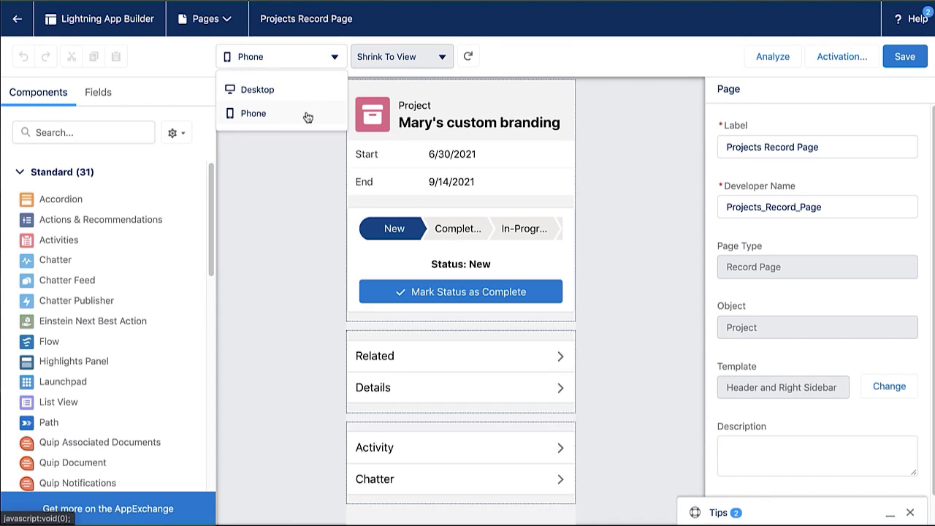
left_click(305, 116)
left_click(320, 59)
left_click(311, 87)
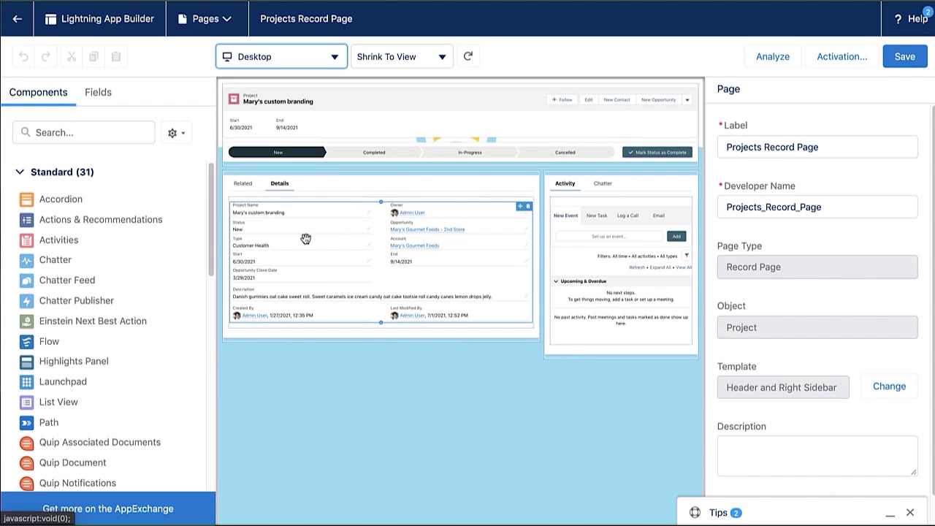
Step: Place a Field Section component above the existing record details in the Details tab
scroll(136, 208, "down", 3)
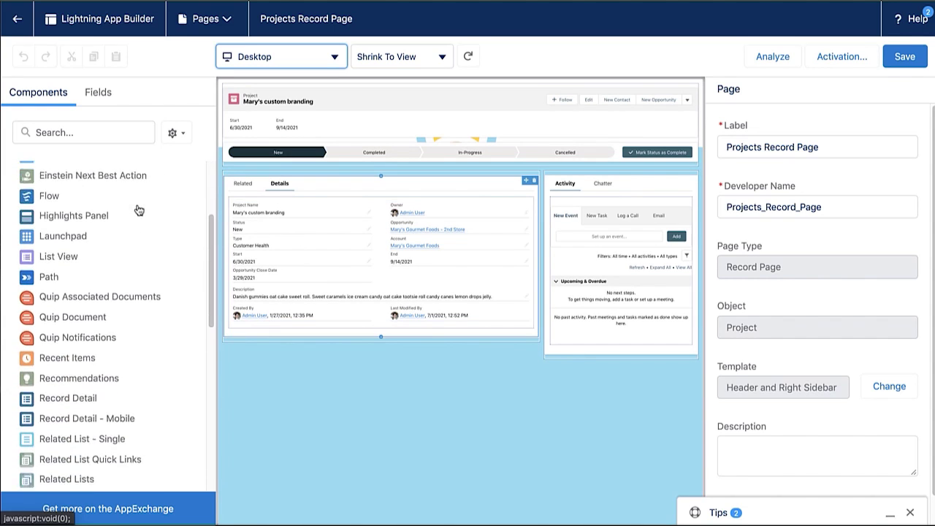
scroll(139, 211, "down", 2)
scroll(138, 209, "up", 5)
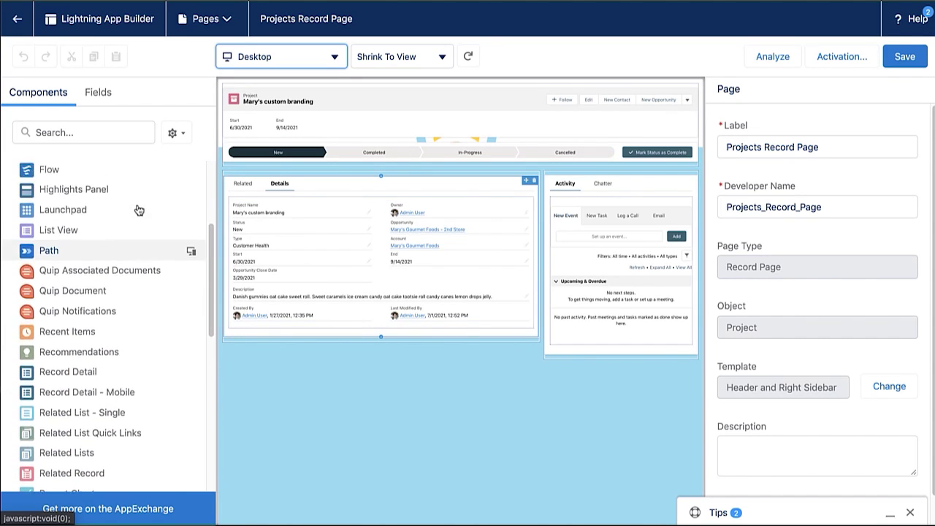
left_click(102, 98)
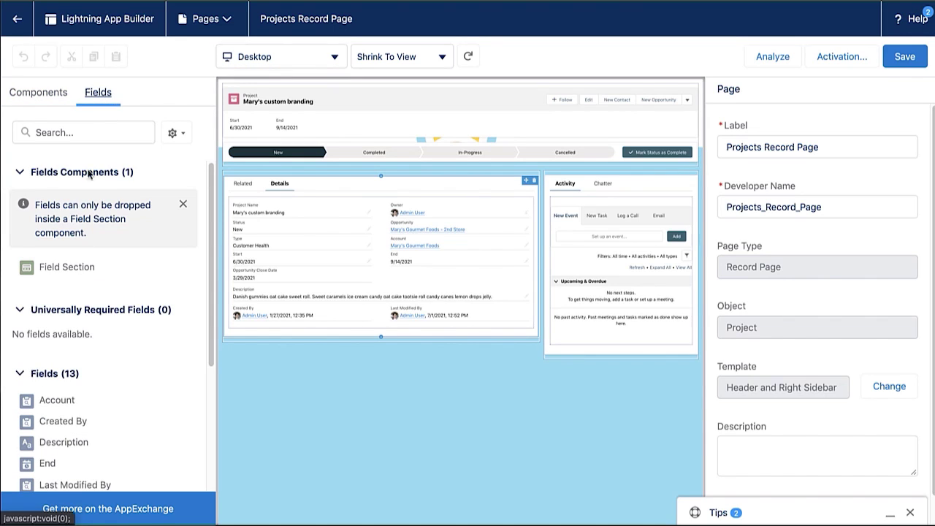
left_click_drag(76, 272, 286, 223)
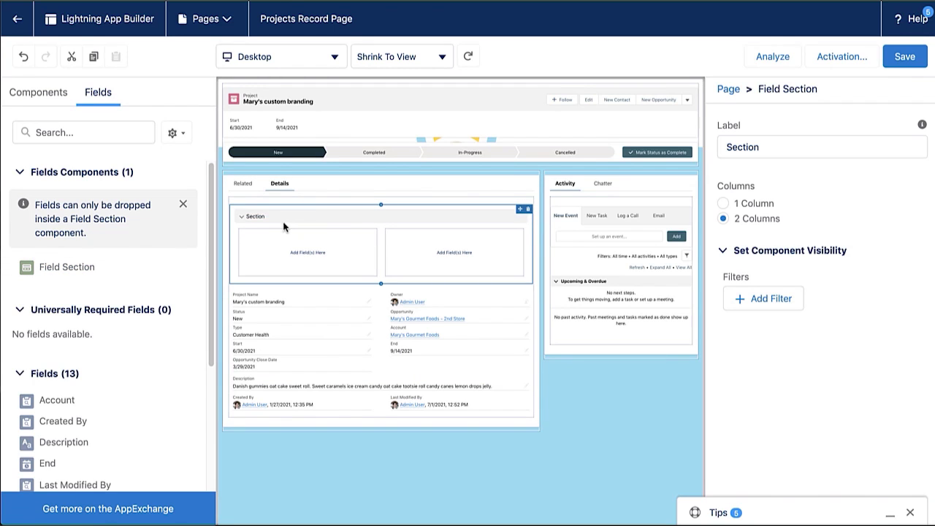
Step: Set the new field section's label to Customer Details
left_click(260, 218)
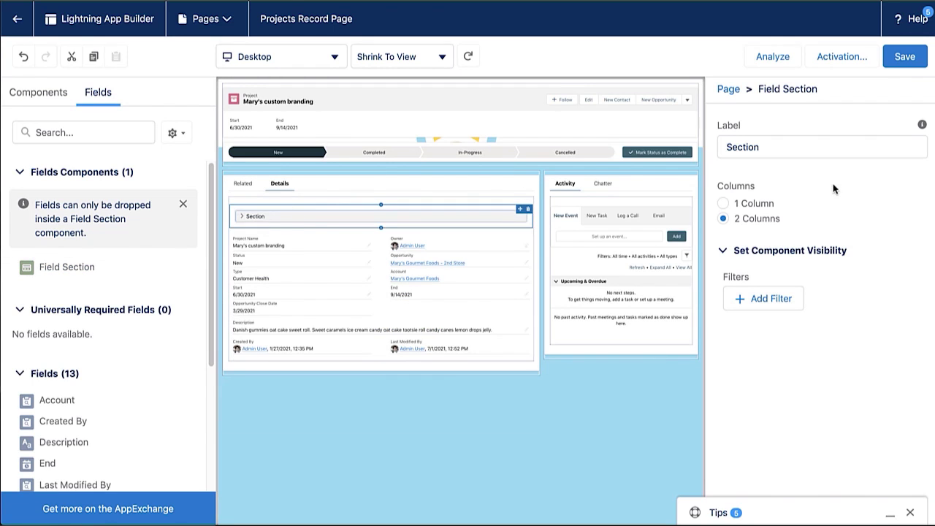
double_click(789, 147)
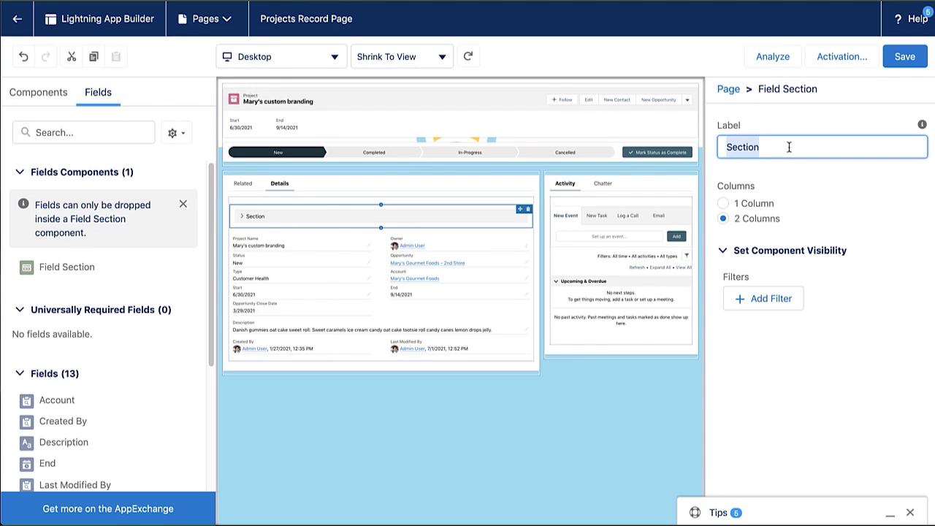
type("Customer Details")
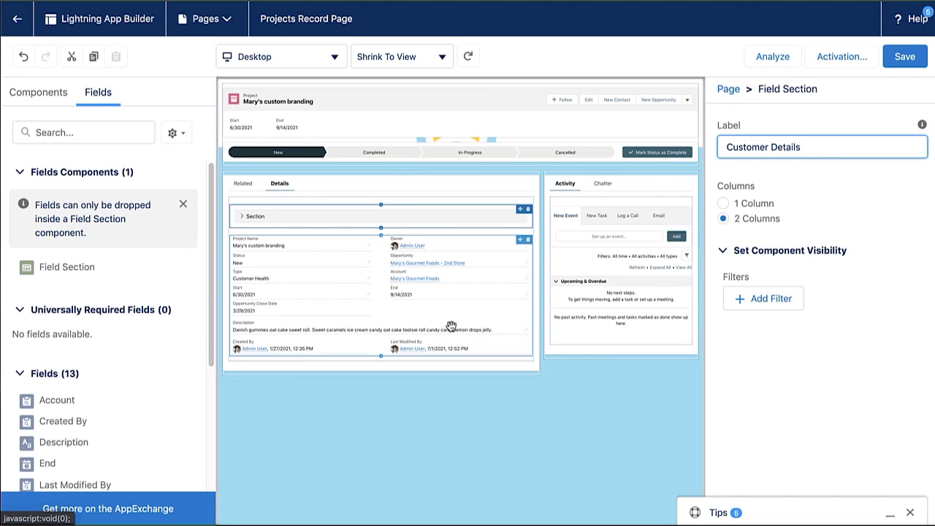
scroll(102, 324, "down", 3)
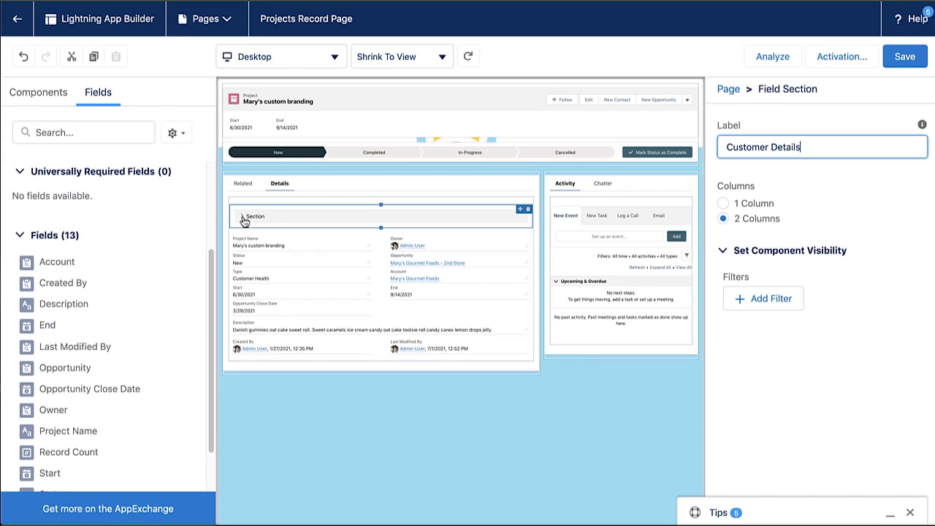
Step: Fill the Customer Details section with Owner and Start in the first column and Opportunity above Project Name in the second
left_click(816, 207)
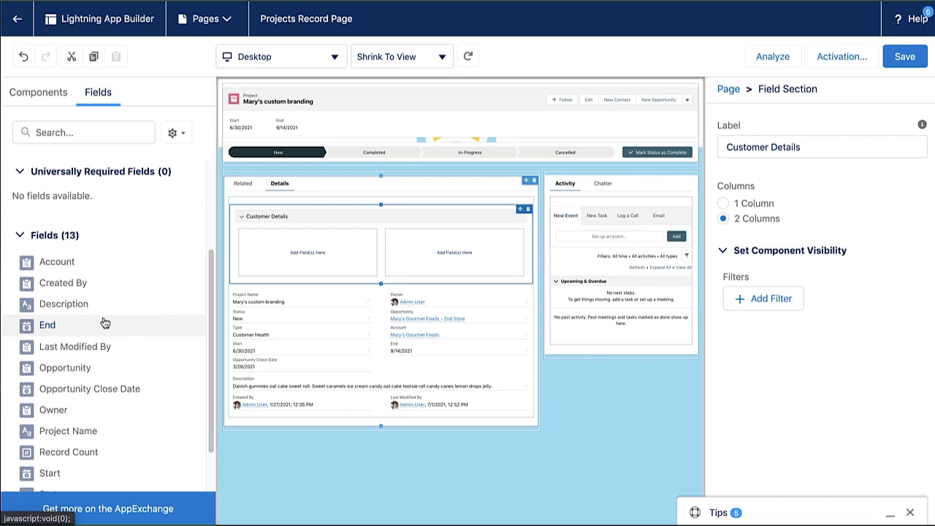
scroll(102, 324, "down", 2)
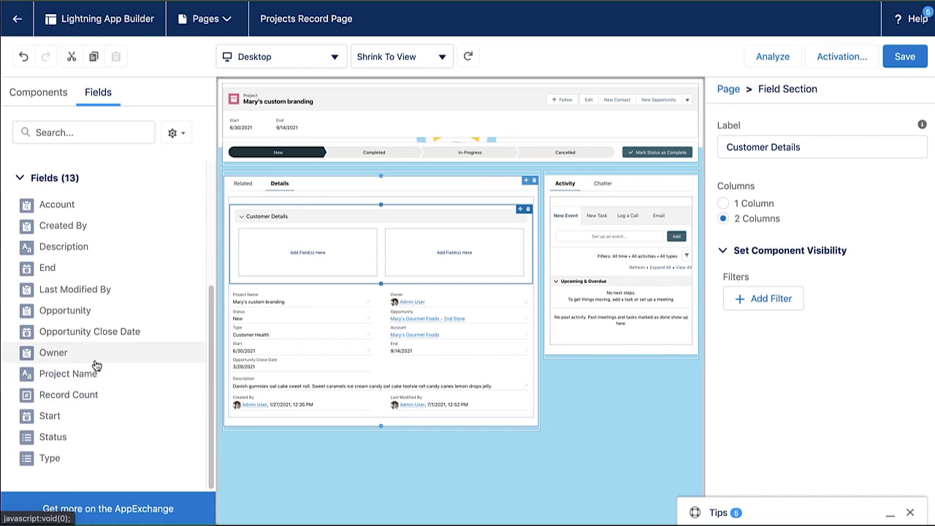
left_click_drag(96, 365, 269, 251)
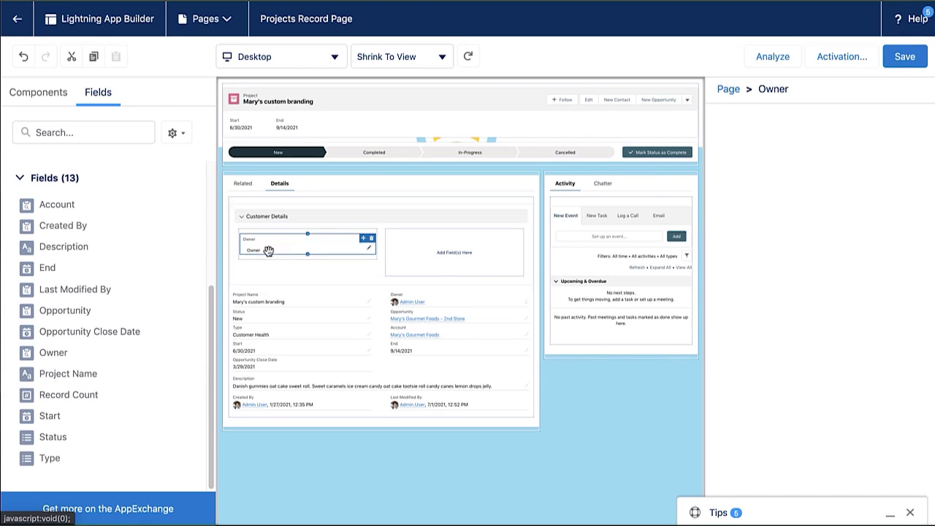
left_click_drag(99, 374, 420, 257)
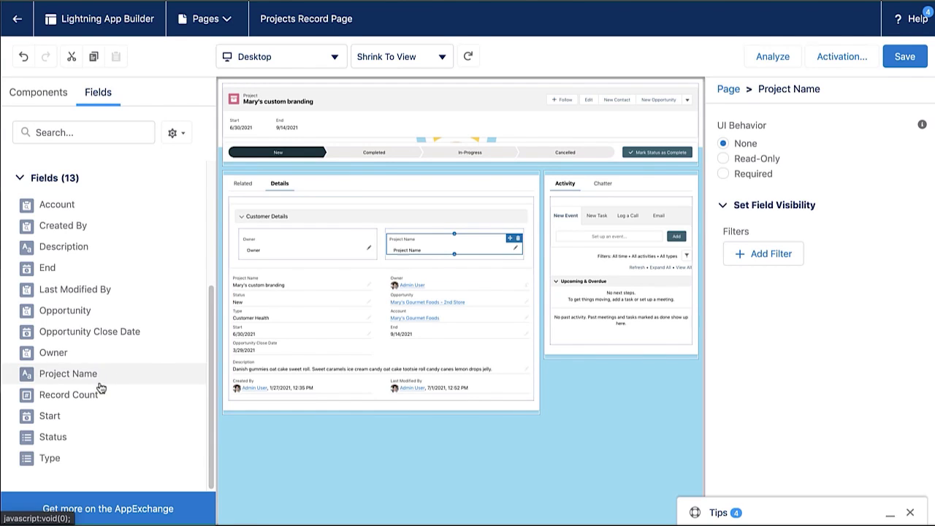
left_click_drag(95, 312, 403, 244)
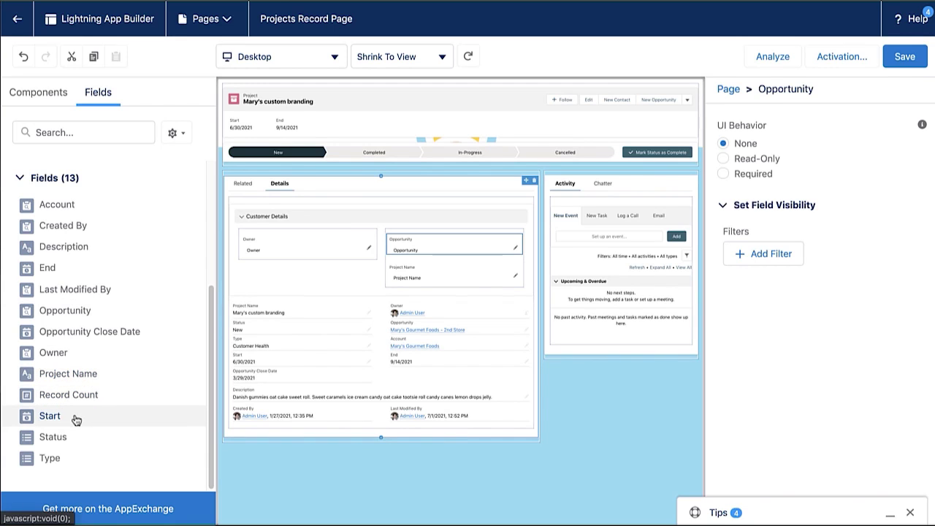
left_click_drag(73, 418, 270, 263)
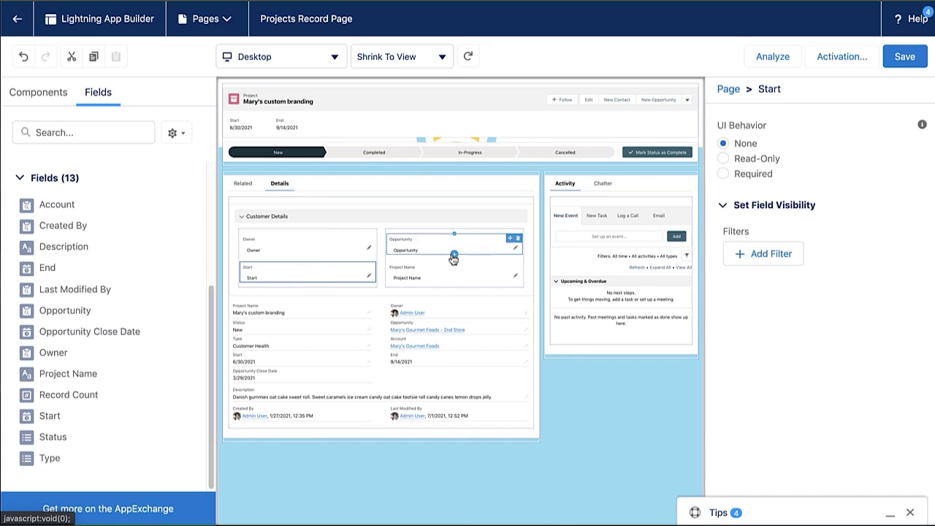
Step: Set the UI behavior of the Project Name field in the Customer Details section to Required
left_click(453, 260)
left_click(453, 283)
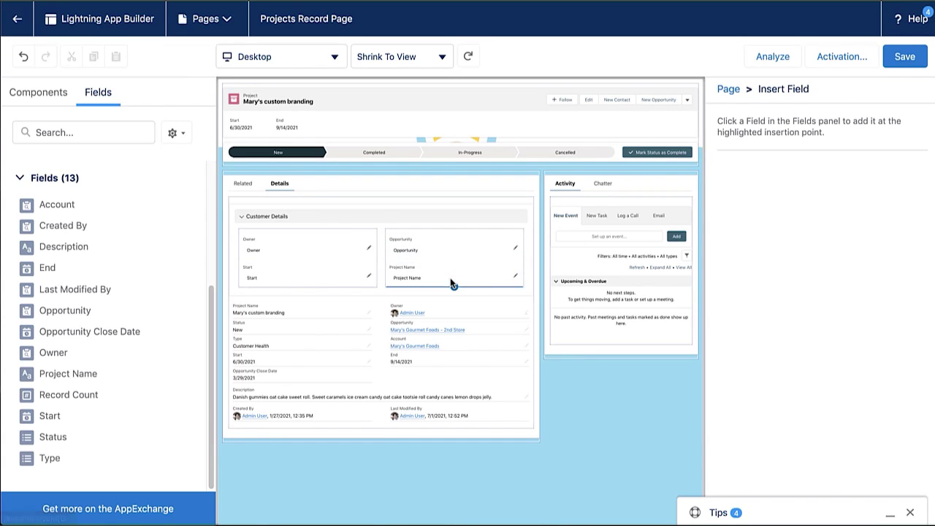
left_click(440, 269)
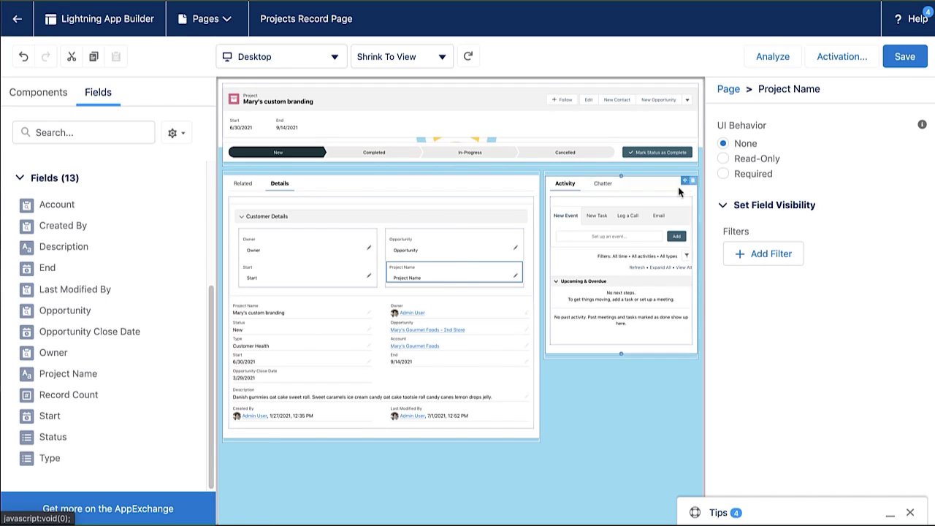
left_click(723, 174)
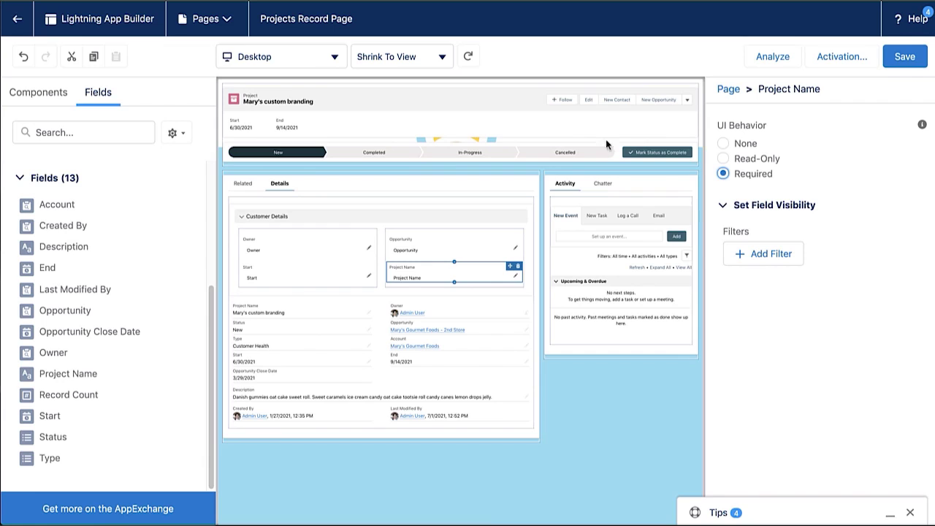
Step: Upgrade the Highlights Panel to dynamic actions by migrating the actions from the Projects Layout page layout
left_click(516, 119)
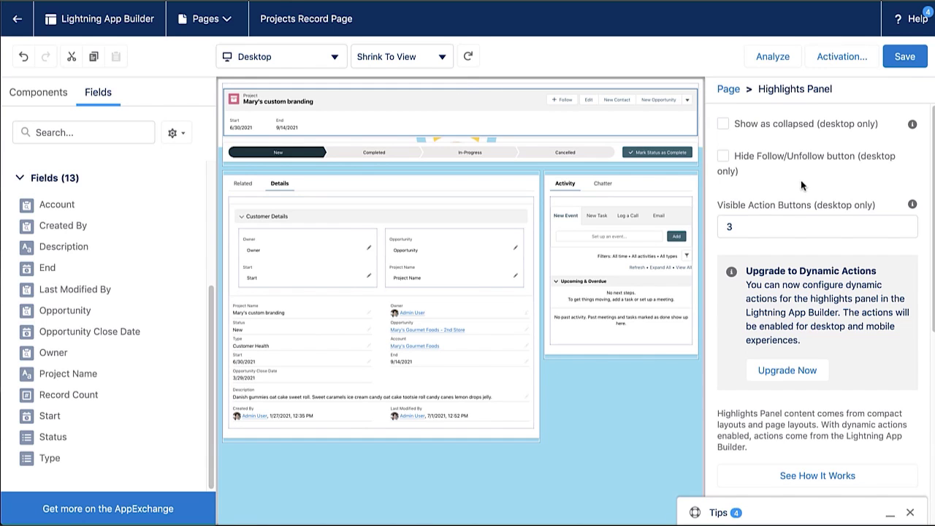
scroll(800, 182, "down", 1)
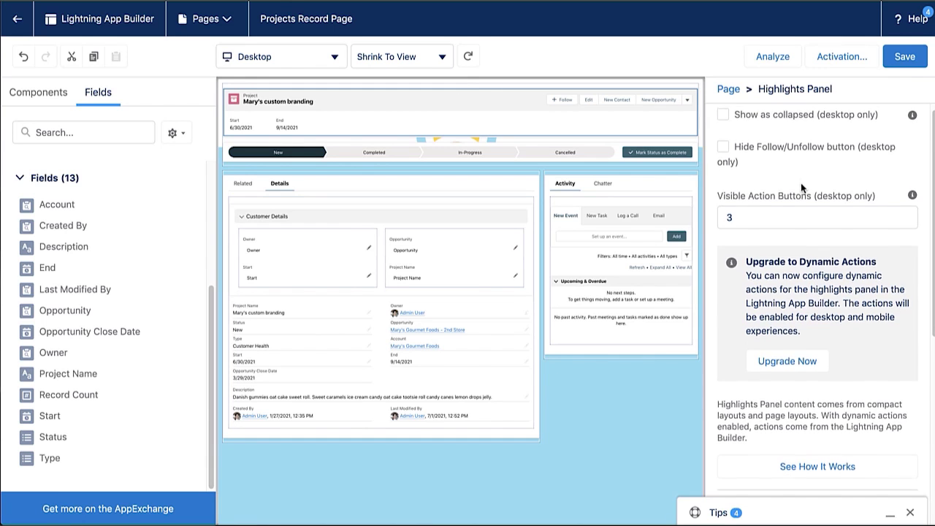
left_click(786, 355)
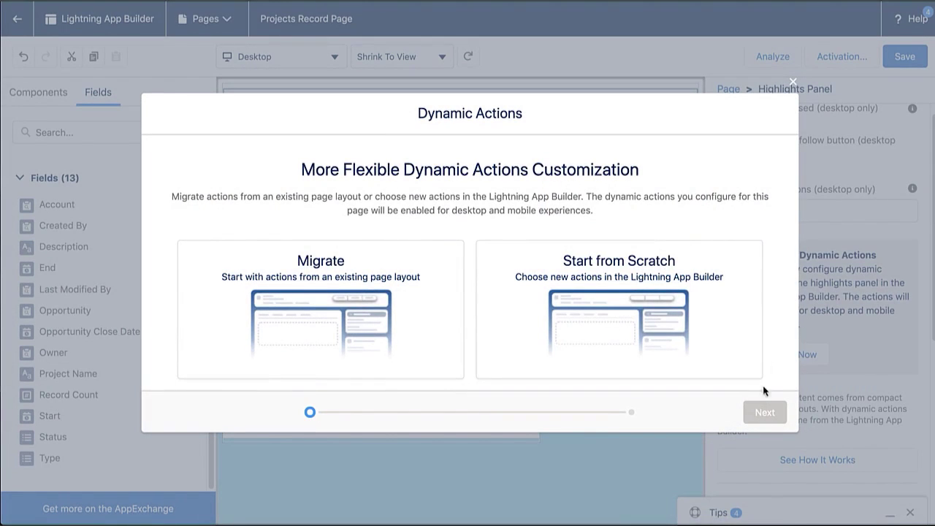
left_click(412, 334)
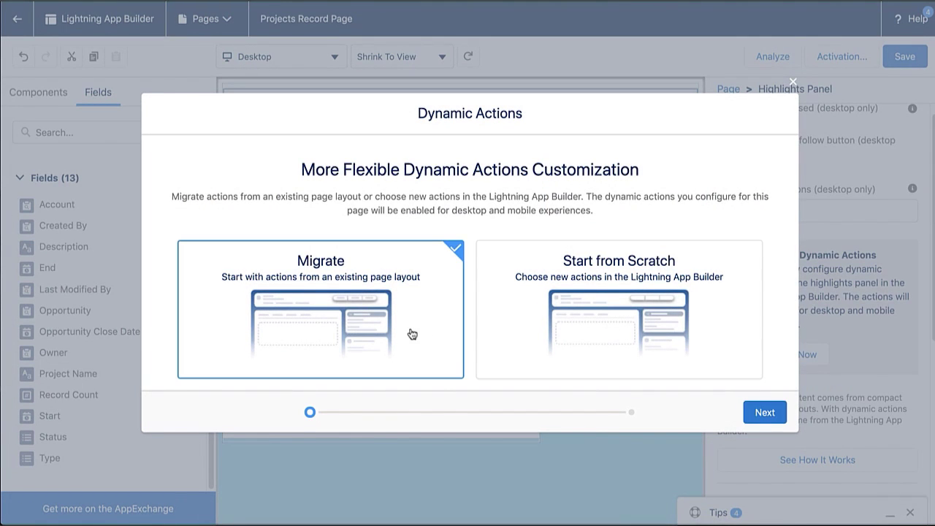
left_click(758, 411)
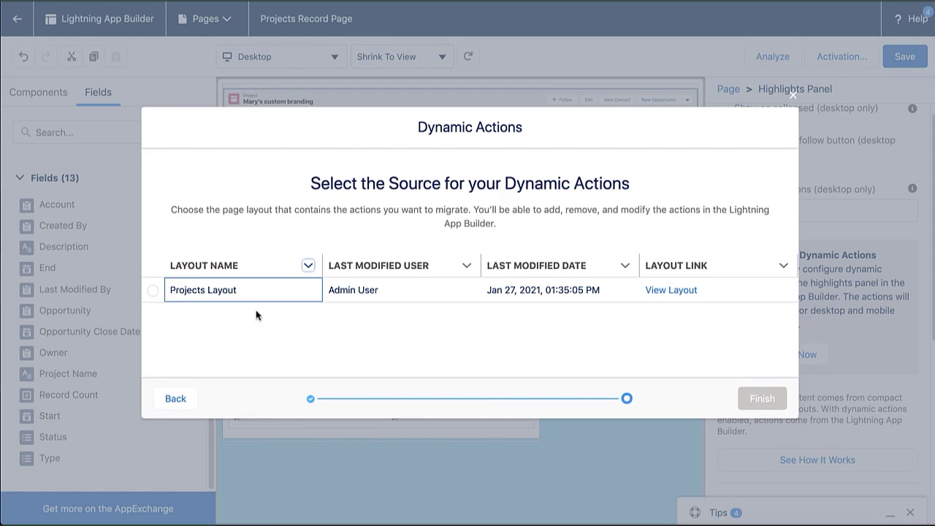
left_click(153, 290)
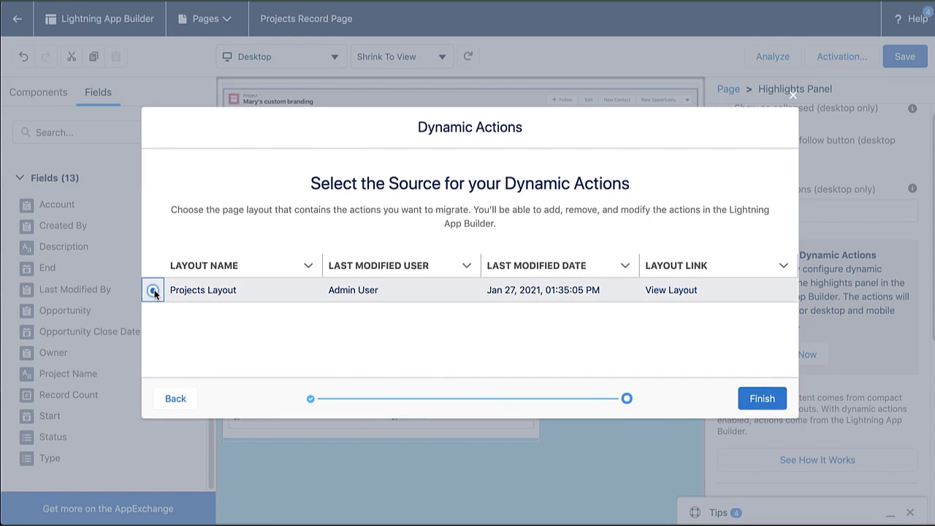
left_click(762, 399)
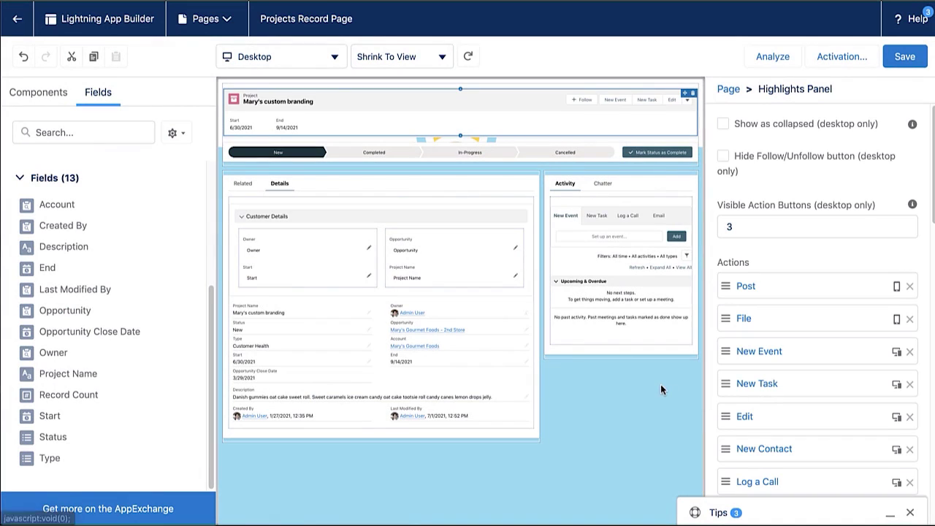
Step: Move the Log a Call action to the start of the Highlights Panel's action list
scroll(790, 357, "down", 2)
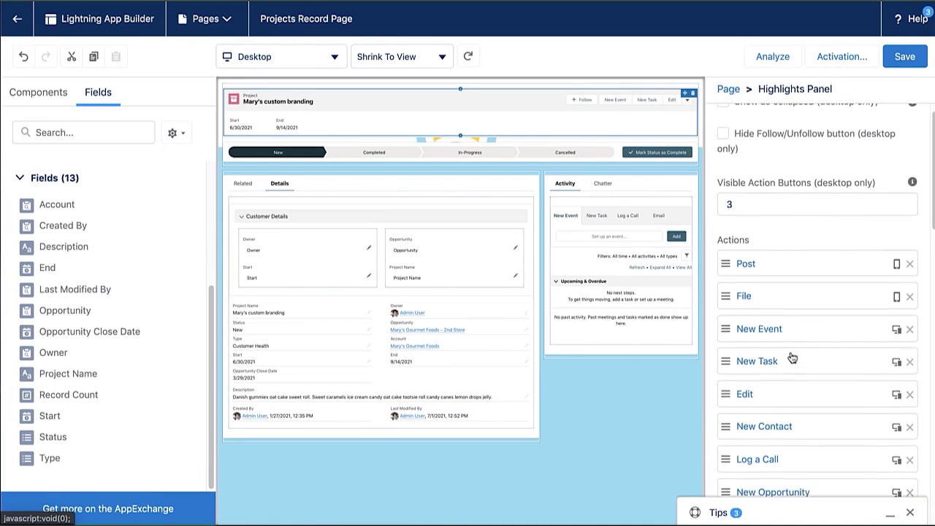
scroll(793, 357, "down", 3)
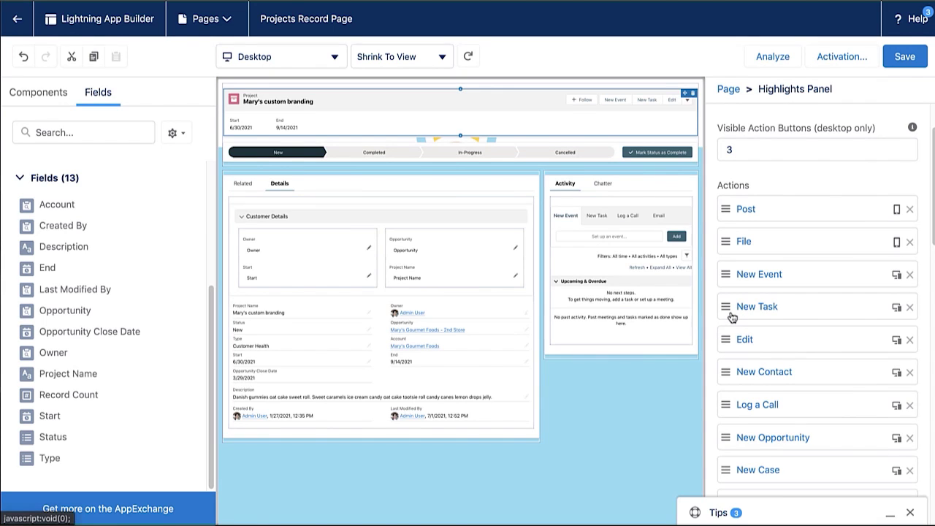
scroll(731, 316, "up", 1)
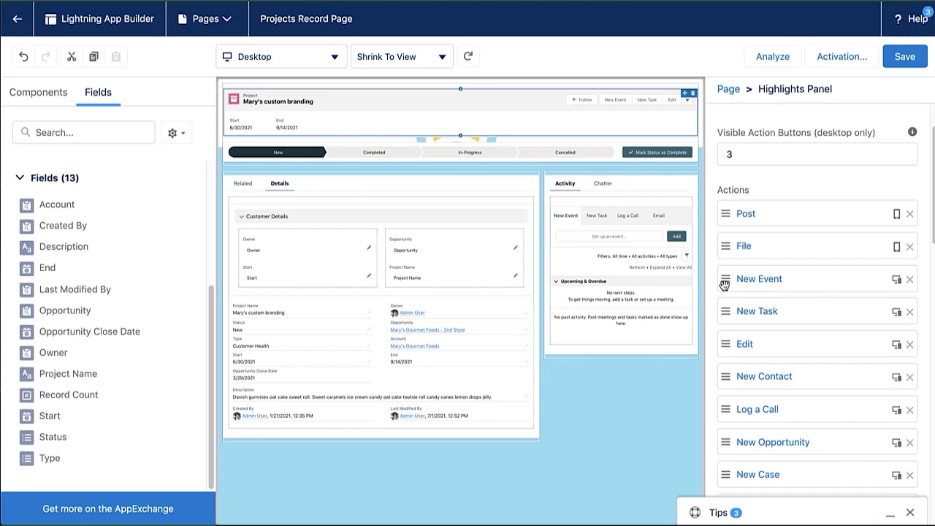
scroll(724, 285, "down", 1)
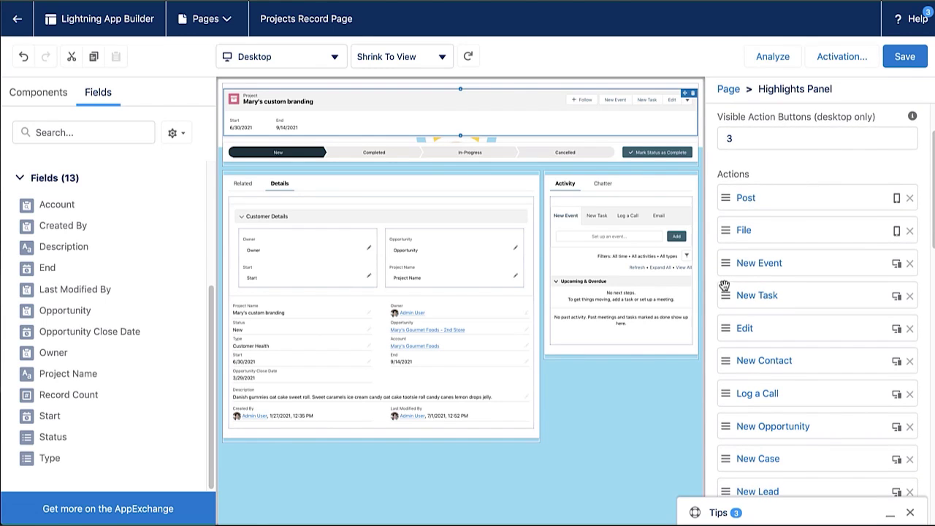
scroll(724, 285, "down", 1)
left_click_drag(726, 381, 725, 190)
Step: Move the New Note action directly below Log a Call in the Highlights Panel's action list
scroll(756, 289, "down", 5)
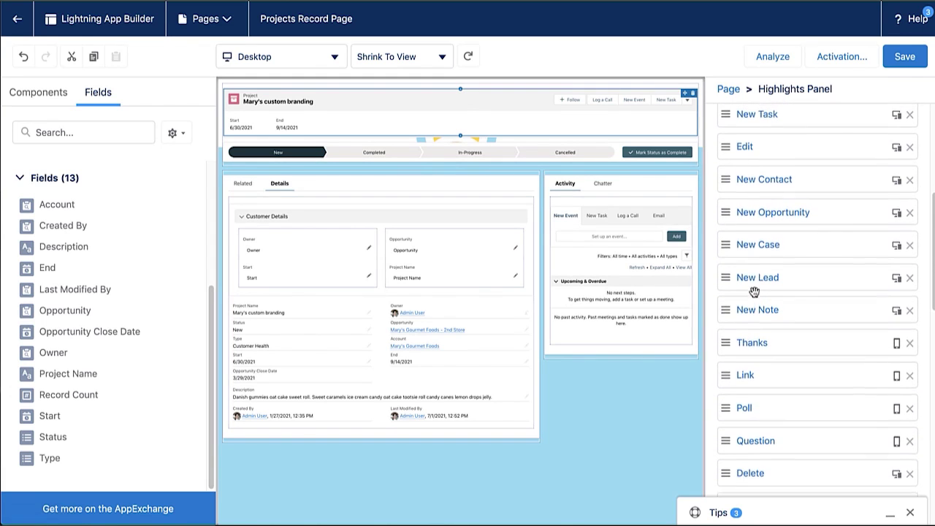
scroll(755, 293, "up", 1)
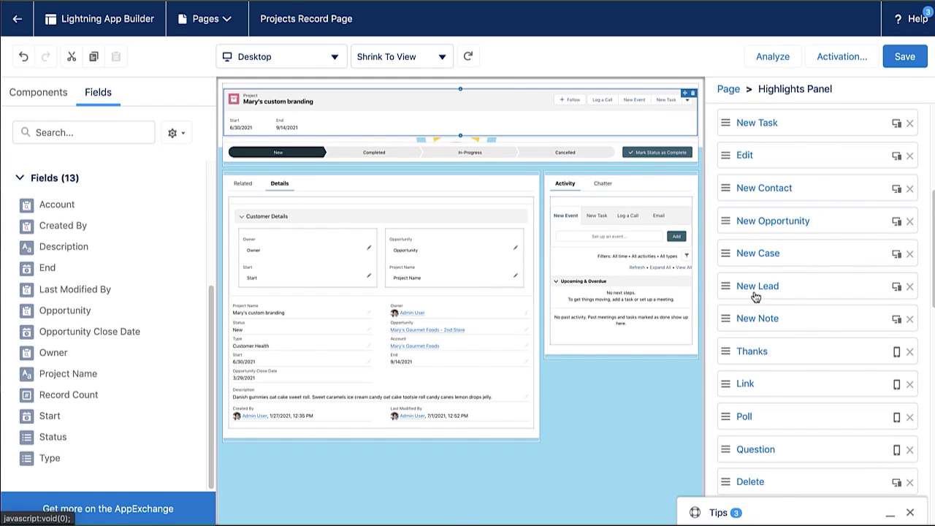
scroll(755, 295, "up", 3)
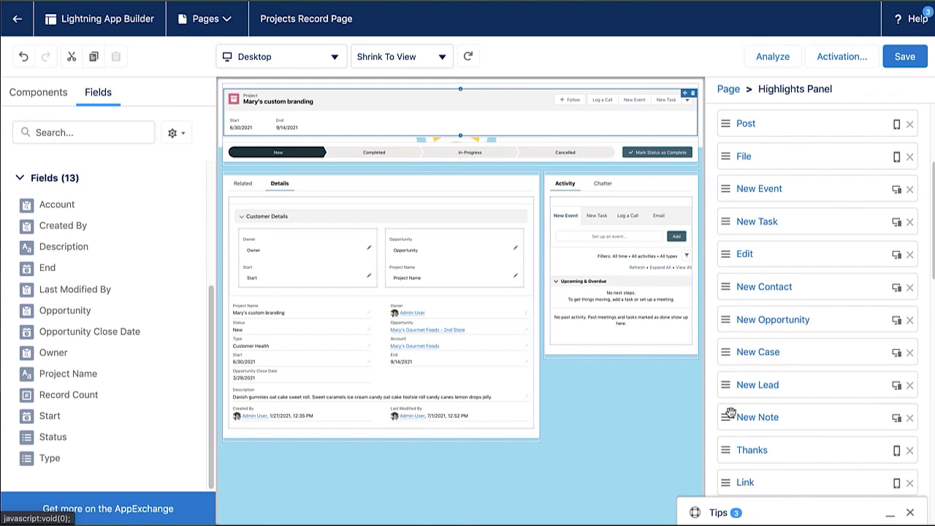
left_click_drag(730, 413, 745, 161)
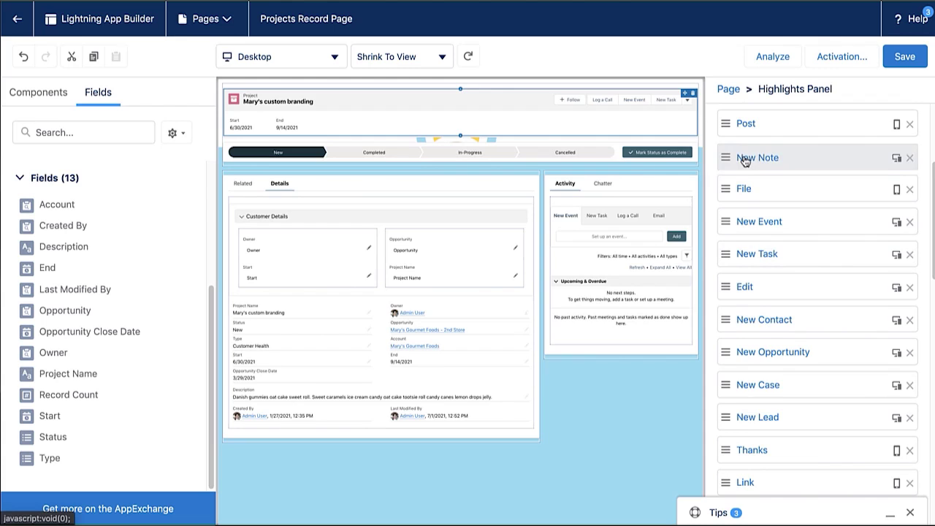
scroll(742, 146, "up", 4)
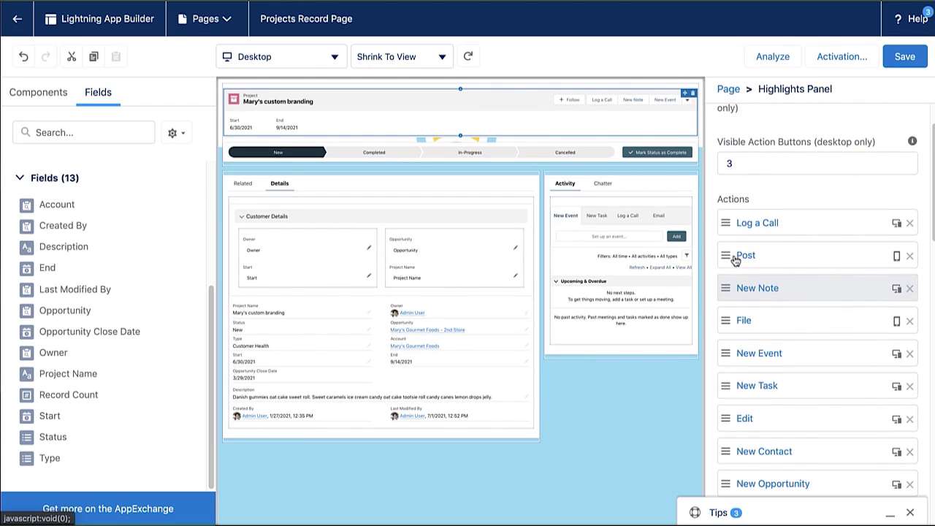
left_click_drag(726, 287, 724, 255)
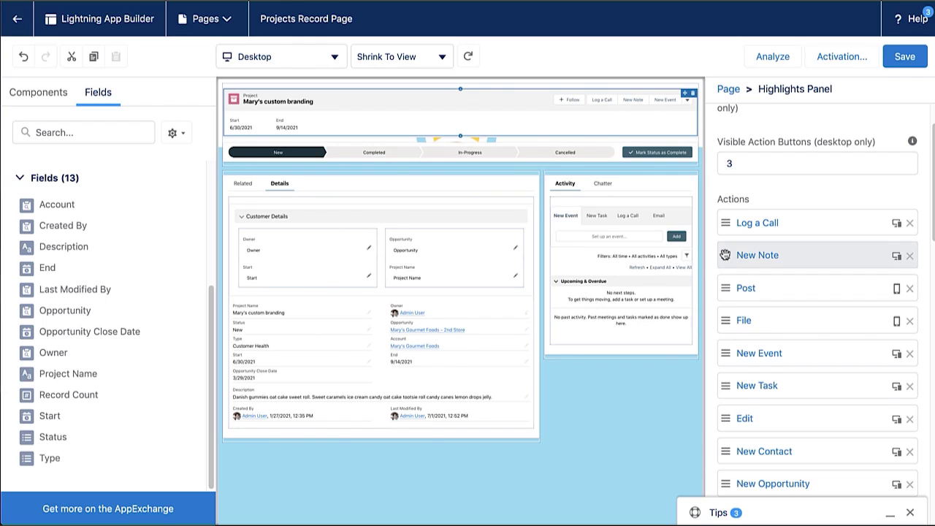
Step: Save the Projects Record Page and return to the project record to review its actions and Customer Details section
left_click(904, 58)
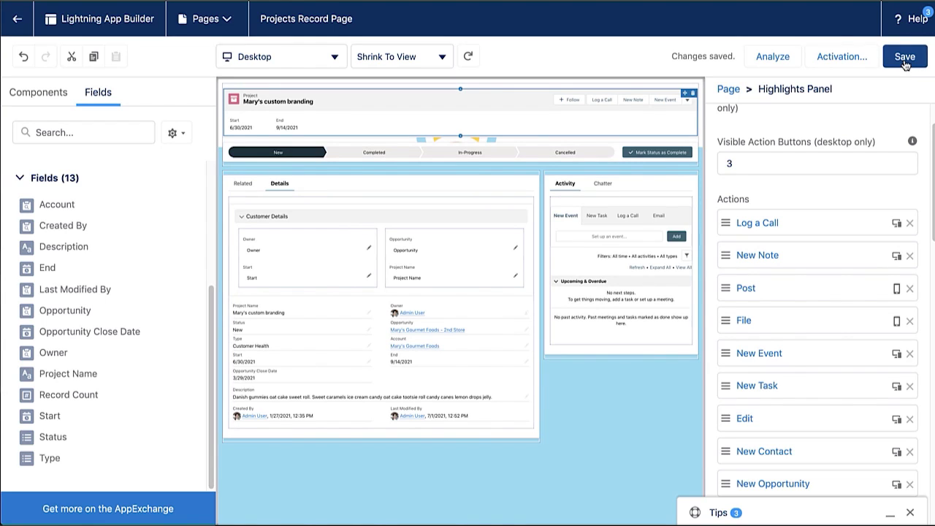
left_click(19, 24)
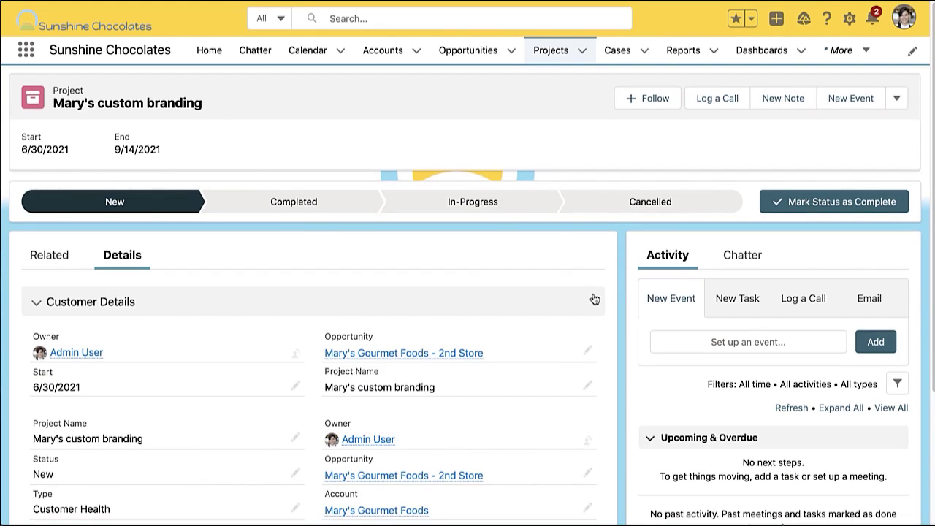
scroll(596, 299, "down", 3)
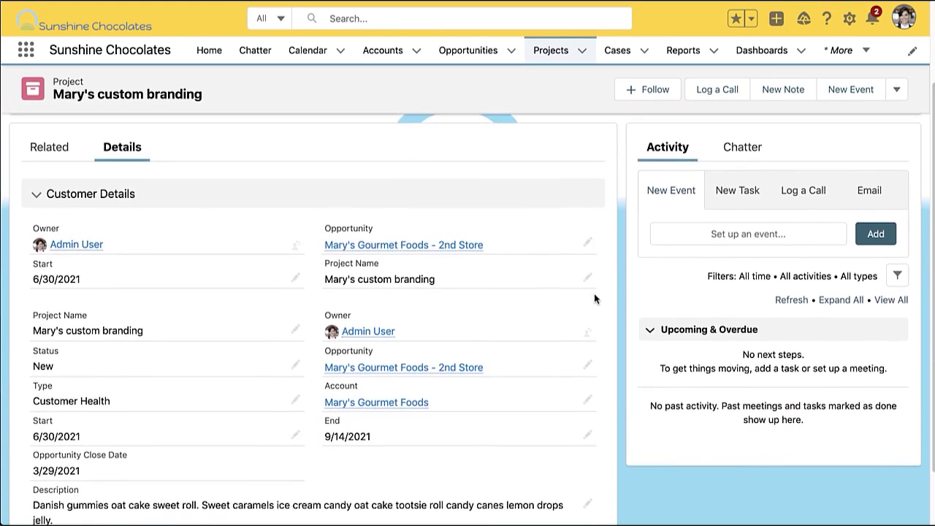
scroll(595, 294, "up", 3)
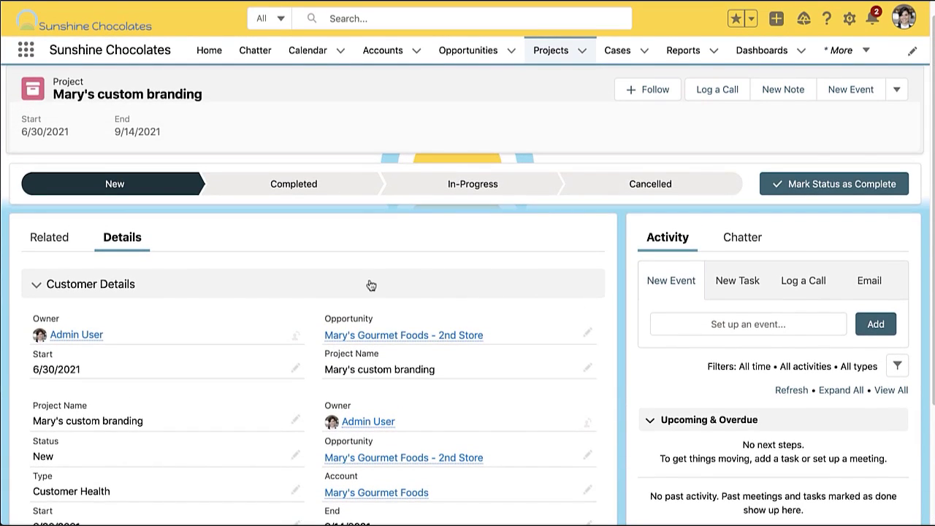
left_click(33, 286)
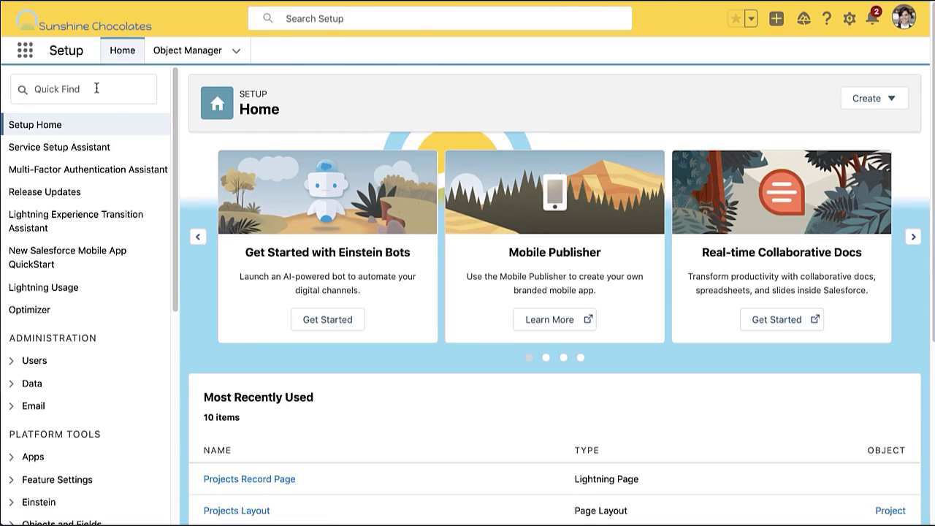
Step: Find Lightning App Builder in Setup by searching for "app builder" and begin creating a new Lightning page
left_click(96, 89)
type("app bui")
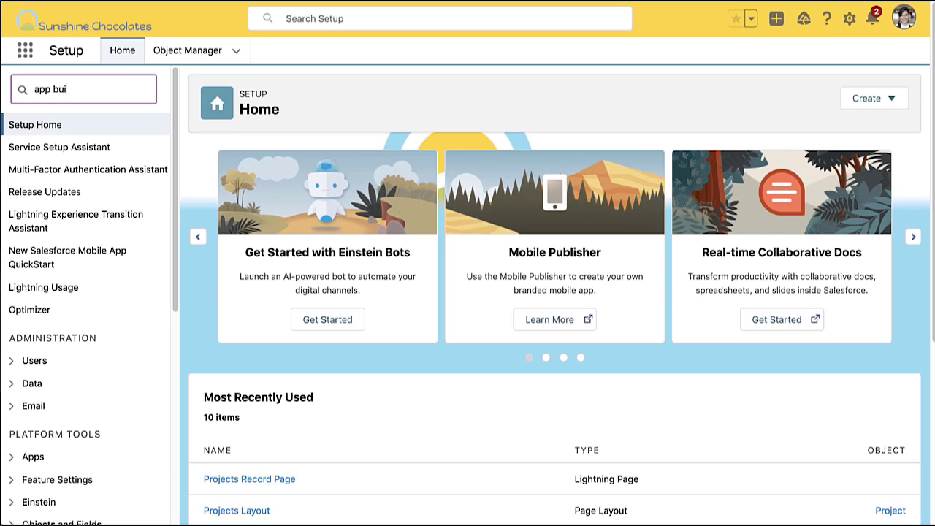
type("lder")
left_click(44, 154)
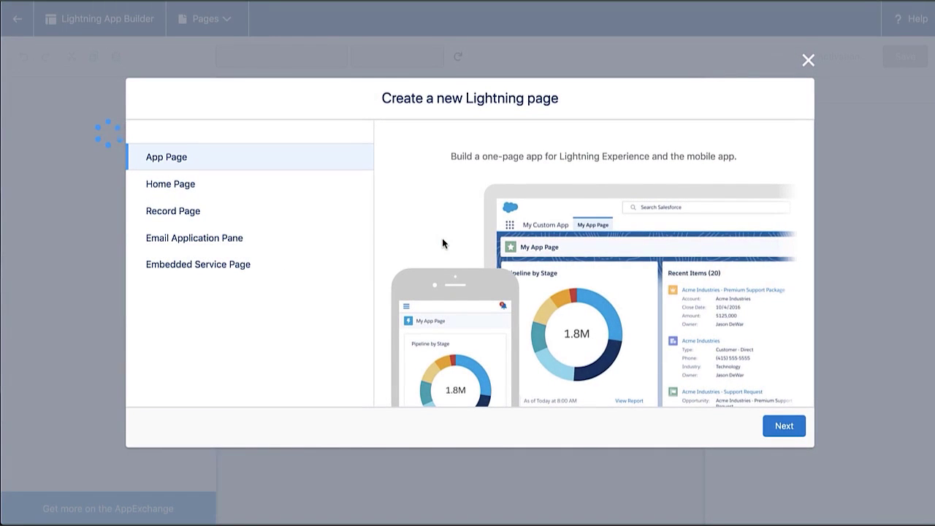
Step: Preview the Home Page and Record Page types, choose App Page for the new Lightning page, and label it Project Central
left_click(265, 196)
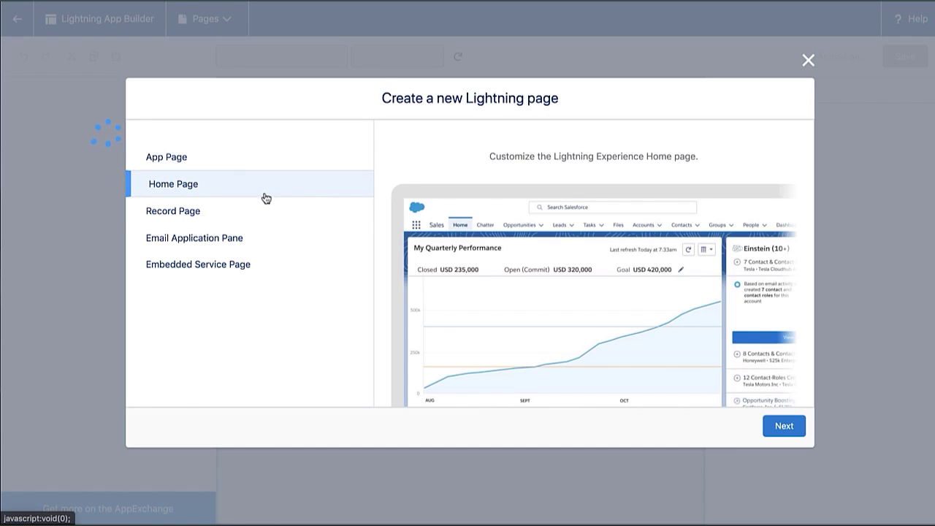
left_click(263, 214)
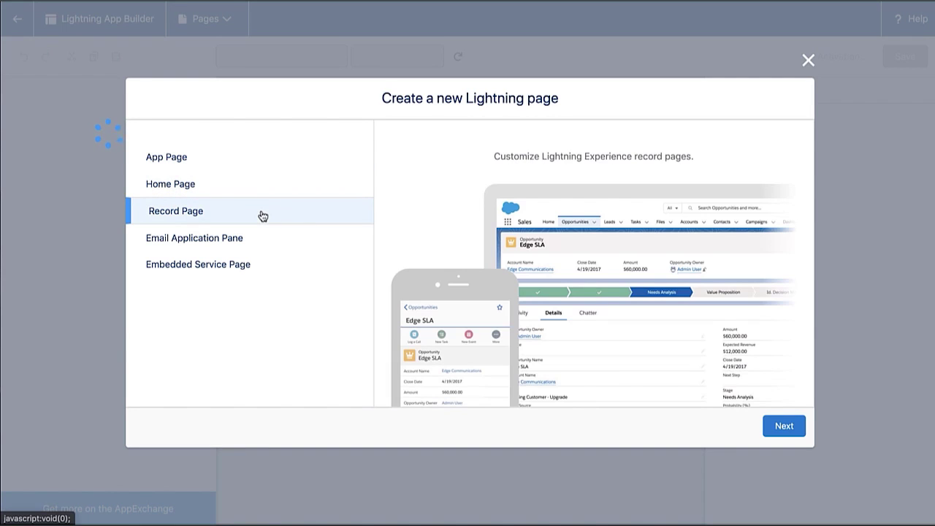
left_click(269, 164)
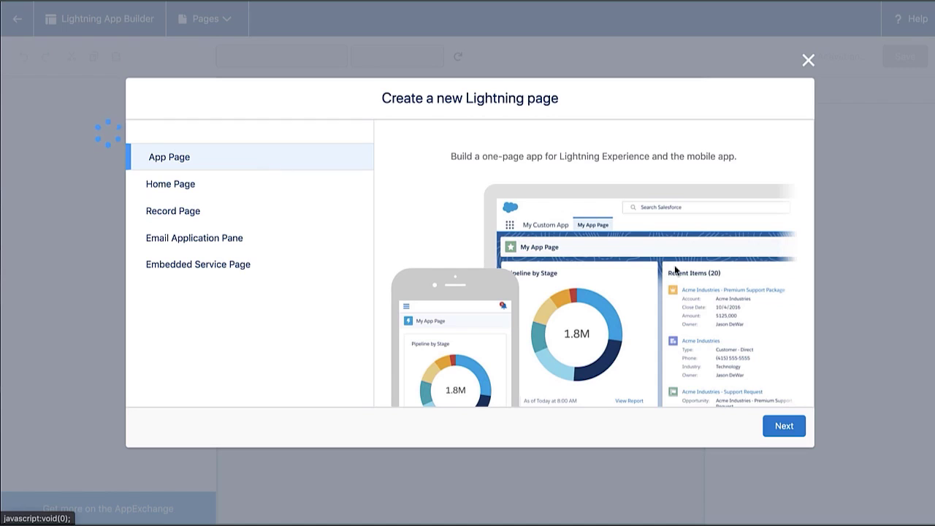
left_click(778, 431)
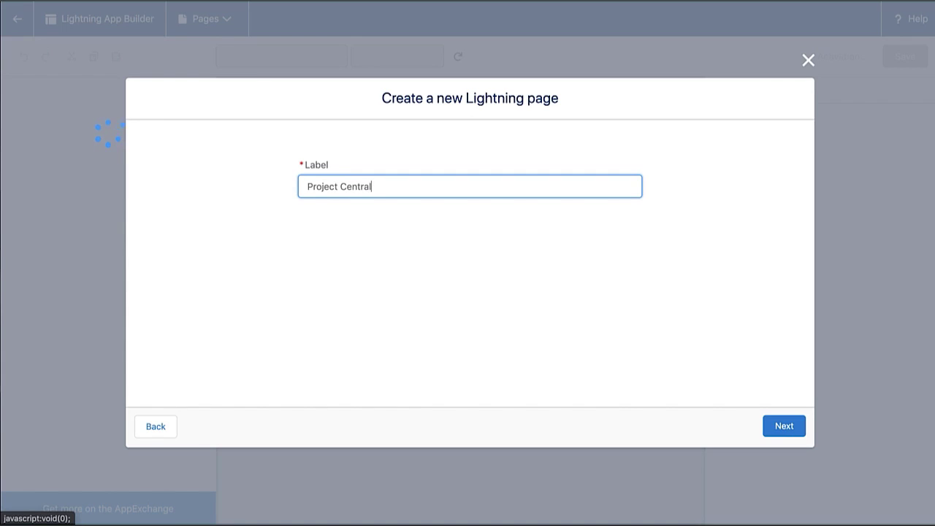
left_click(789, 430)
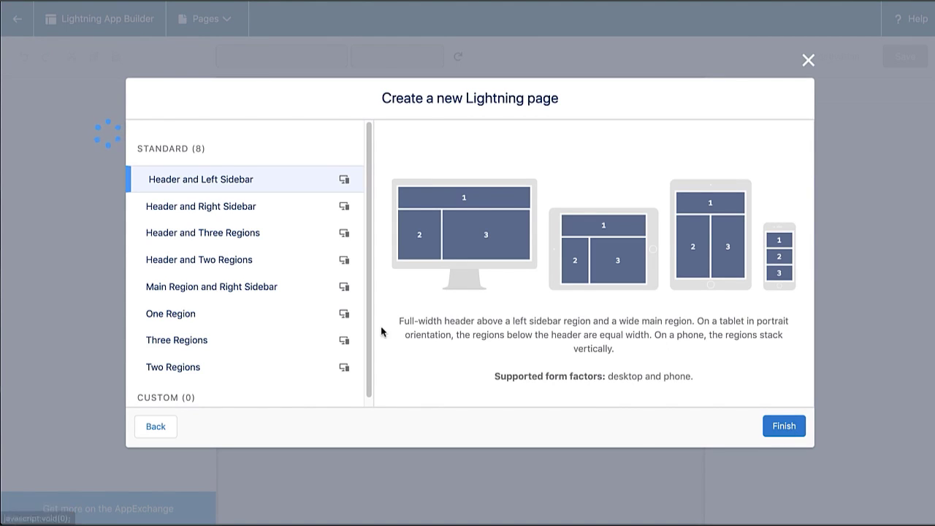
Step: Choose the Header and Three Regions template and finish creating the page
left_click(270, 213)
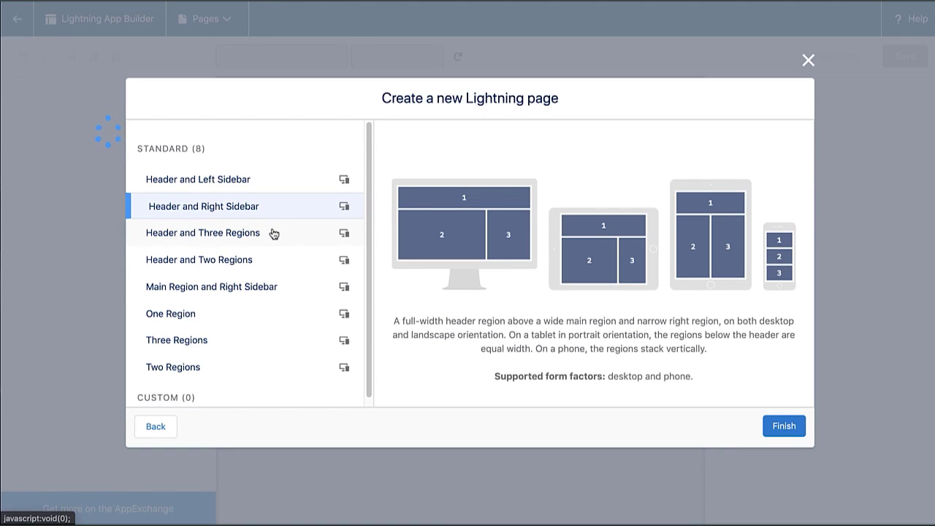
left_click(273, 233)
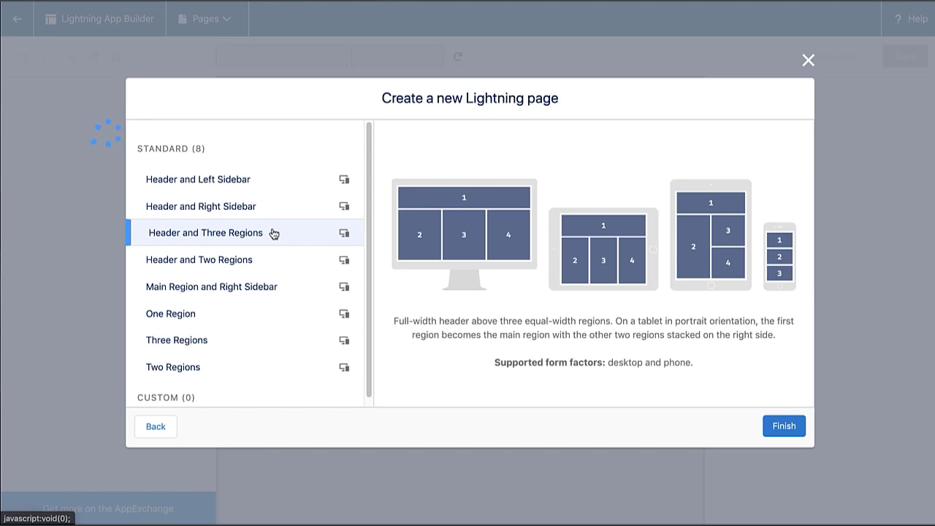
left_click(785, 427)
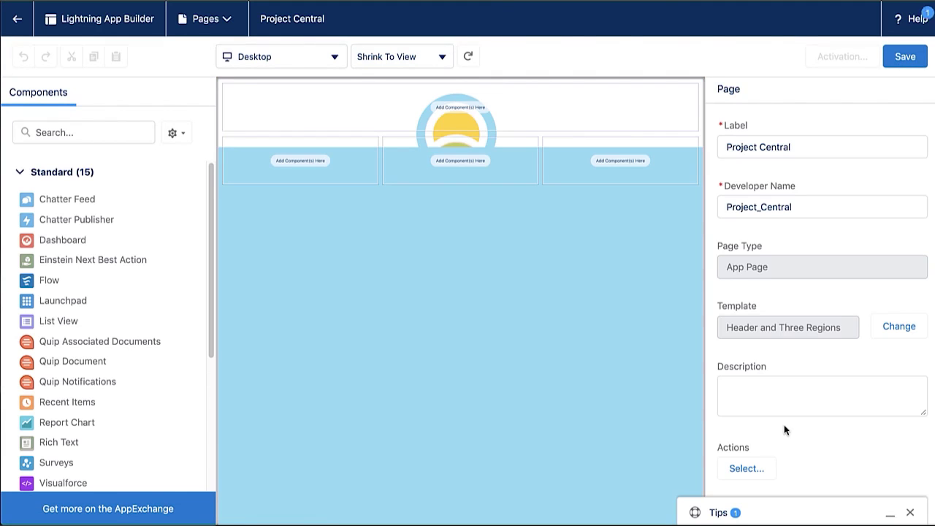
Step: Add a Rich Text component to the header region reading "Project Central!" and, below it, "This page has everything you need to manage your projects"
scroll(121, 381, "down", 1)
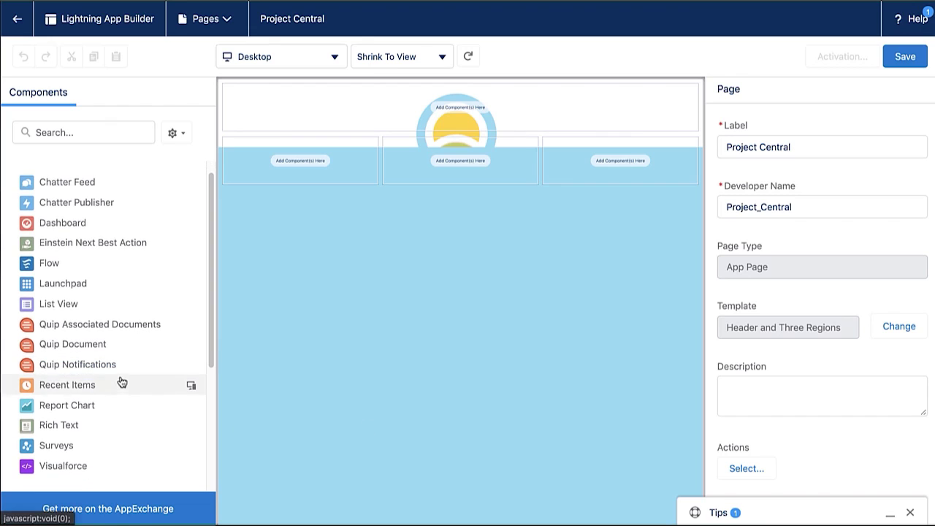
left_click_drag(103, 430, 398, 116)
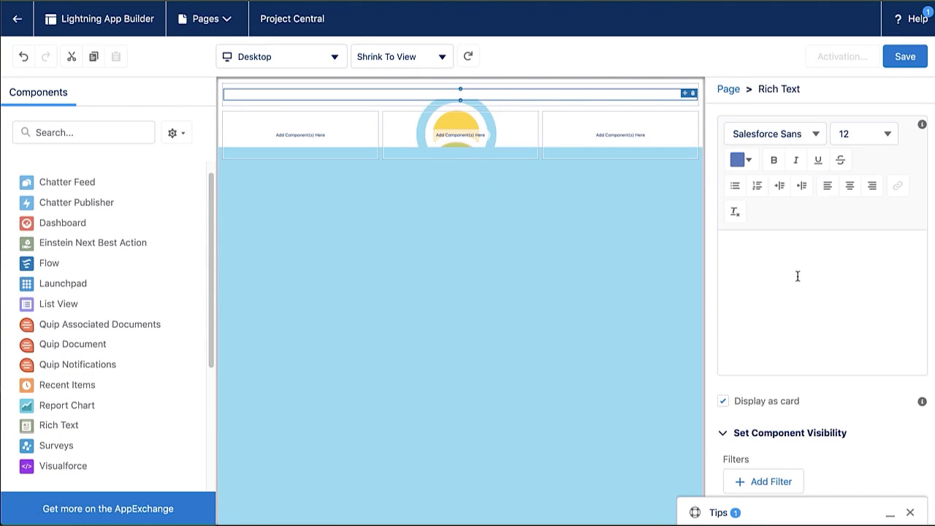
left_click(792, 274)
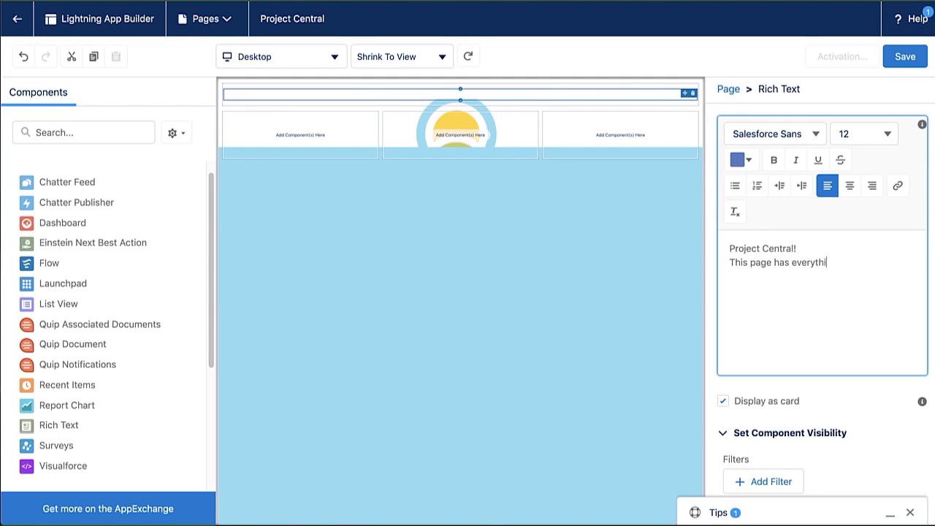
type("age your ")
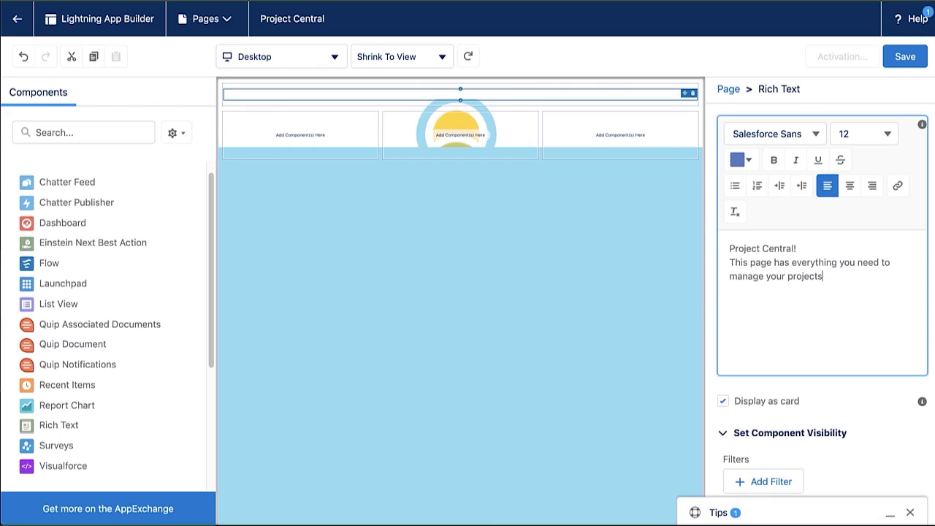
type("projects")
Step: Center the "Project Central!" line and format the sentence below it in italics at size 16
left_click_drag(799, 248, 727, 248)
left_click(848, 185)
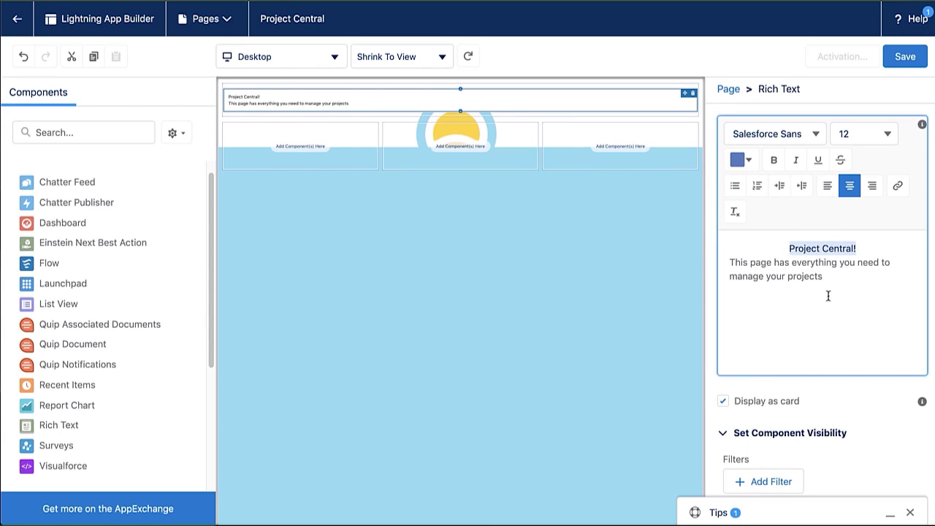
left_click_drag(828, 295, 728, 267)
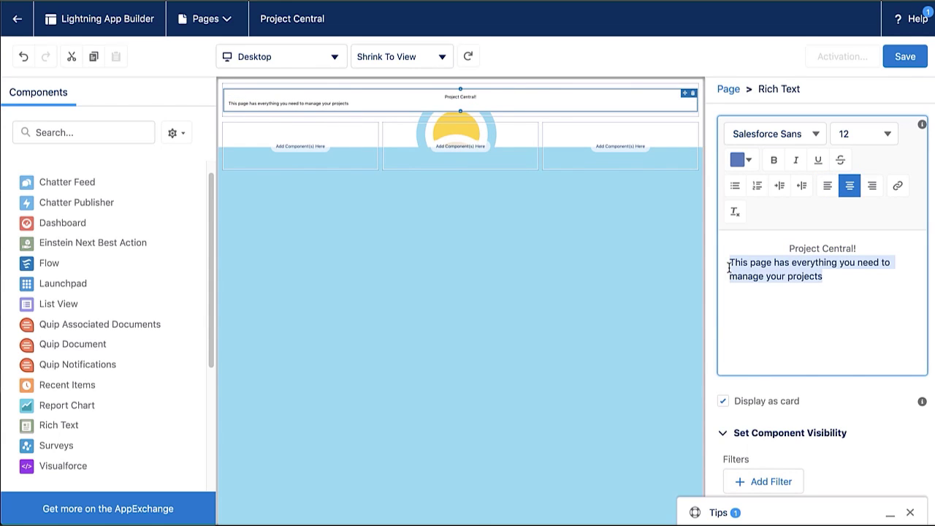
left_click(796, 159)
left_click(862, 134)
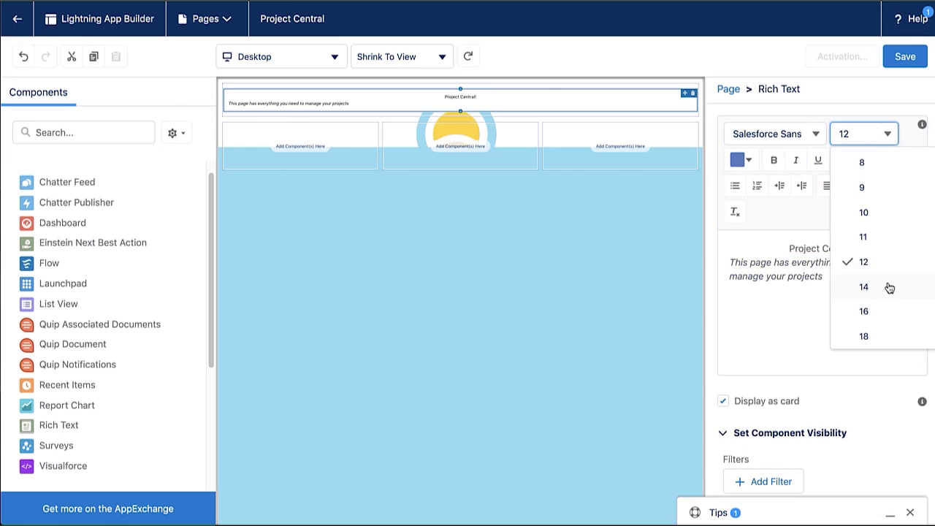
left_click(881, 313)
Step: Set the "Project Central!" heading to size 26 and underline it
triple_click(815, 248)
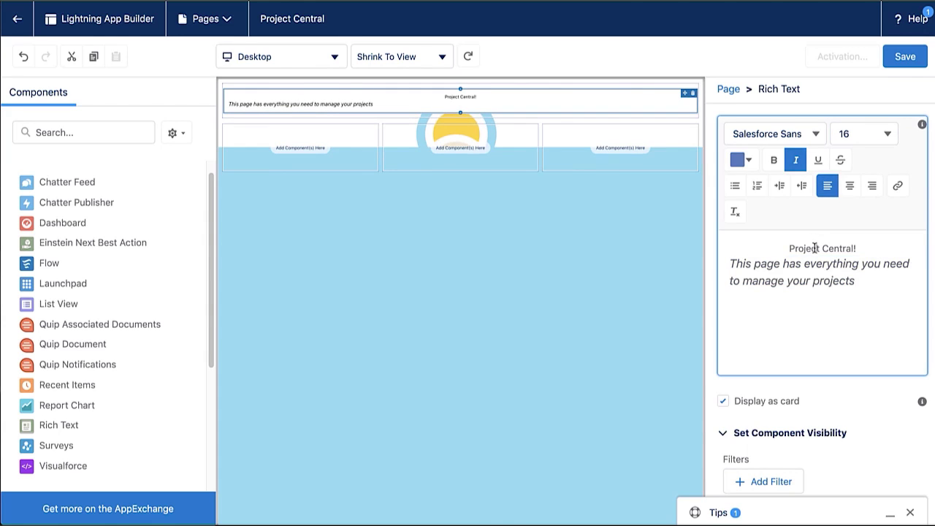
left_click(873, 137)
scroll(874, 292, "down", 3)
left_click(872, 287)
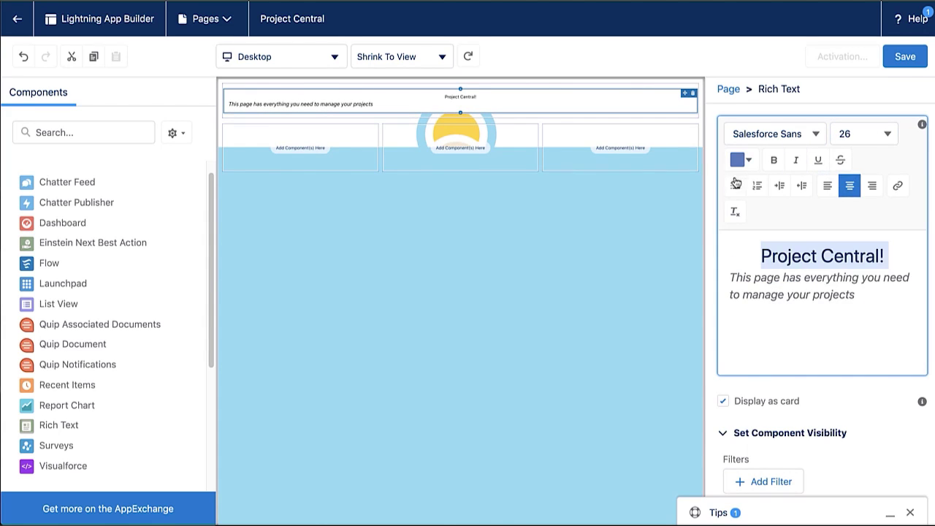
left_click(818, 162)
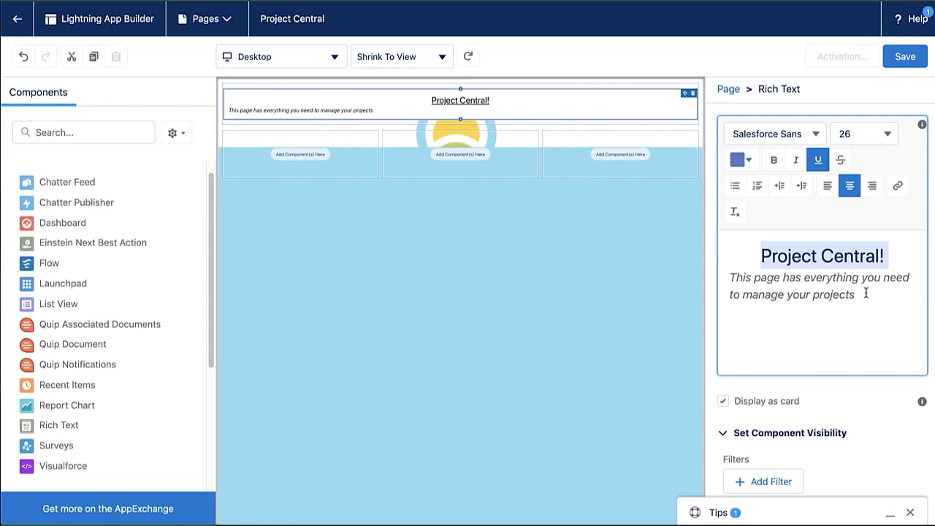
left_click(866, 293)
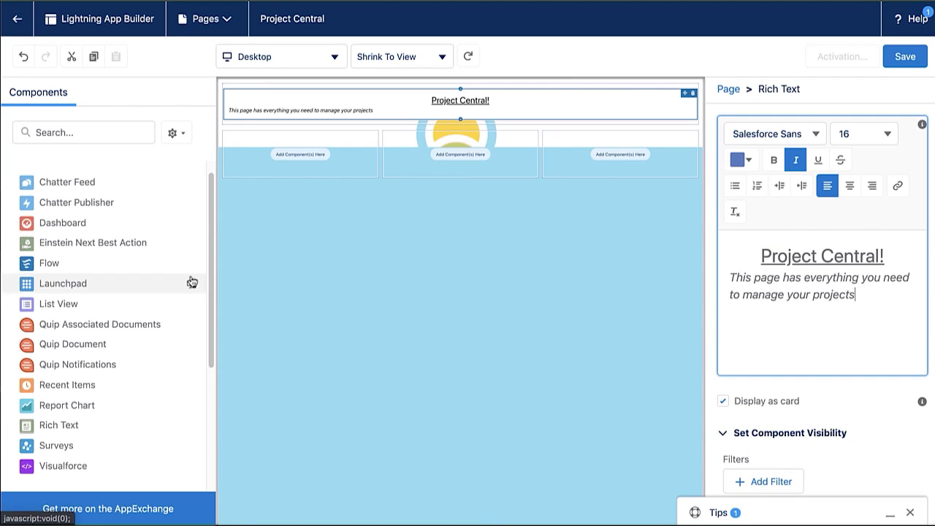
Step: Add a Report Chart component to the middle region below the header and set its report to All Projects by Start month
scroll(98, 342, "down", 1)
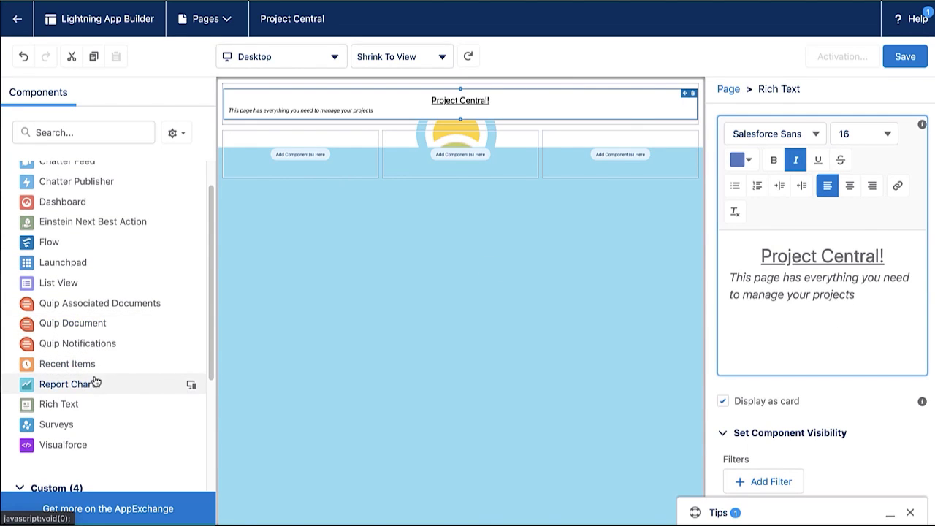
left_click_drag(95, 390, 413, 162)
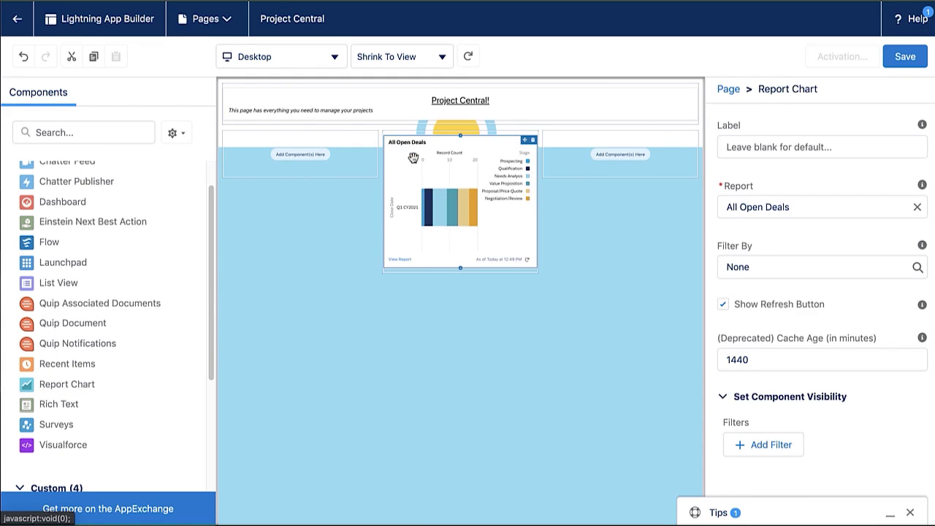
left_click(794, 207)
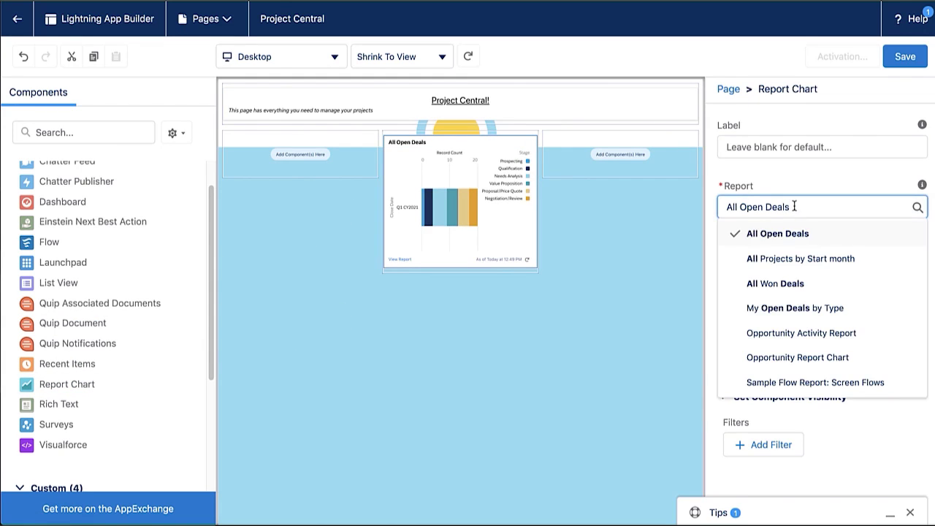
left_click(796, 259)
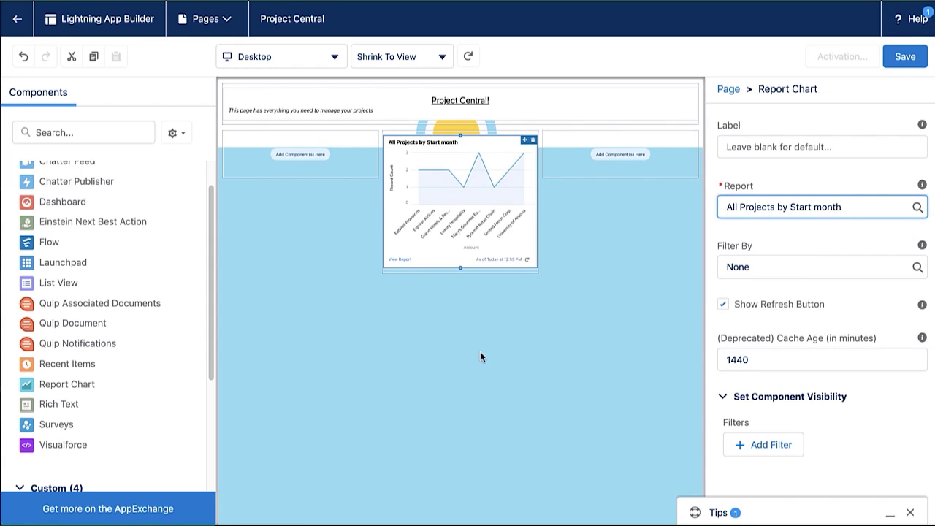
Step: Add a Recent Items component to the rightmost region below the header, with Project as its only object and 6 records to display
scroll(129, 380, "up", 1)
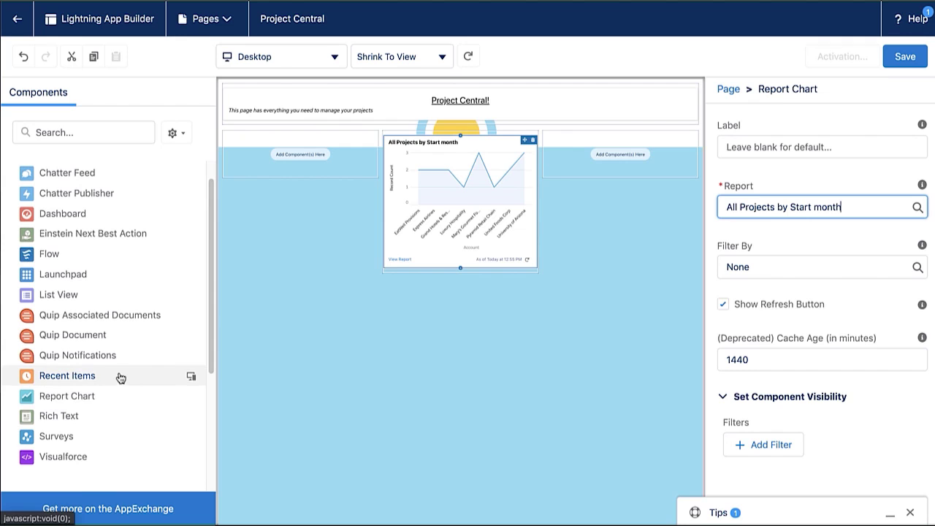
left_click_drag(119, 376, 581, 139)
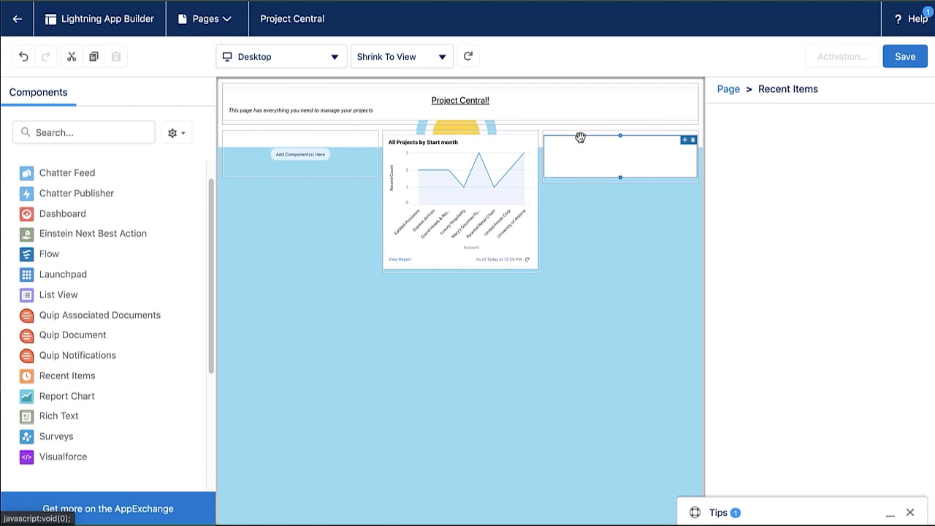
left_click(746, 232)
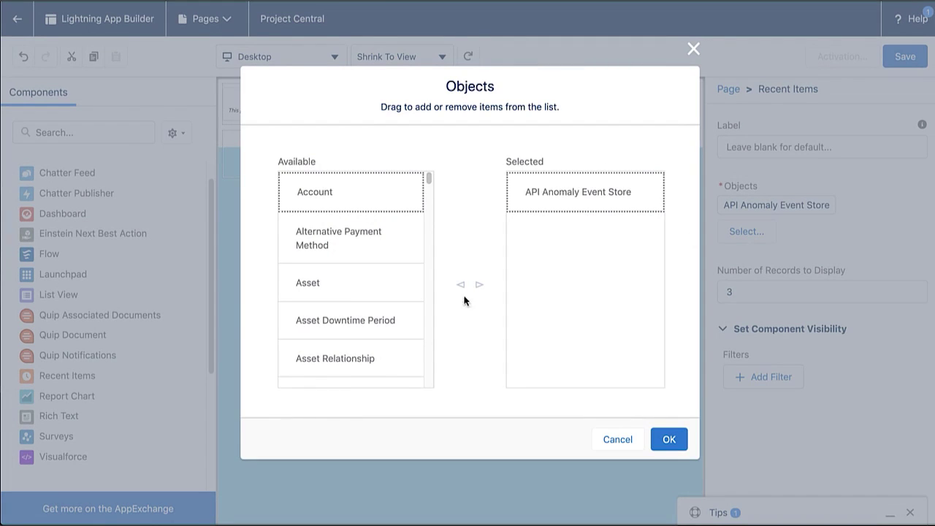
left_click(460, 285)
scroll(407, 253, "down", 10)
scroll(349, 253, "down", 5)
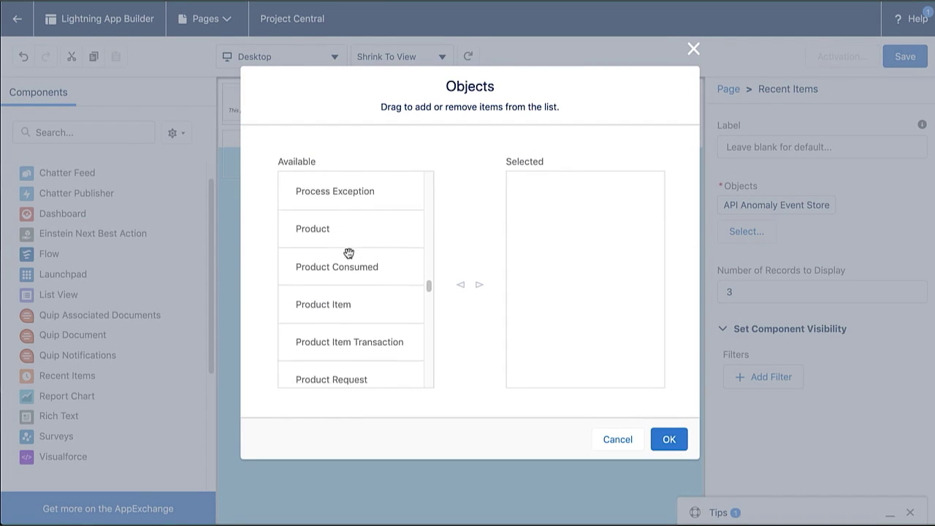
scroll(349, 253, "down", 5)
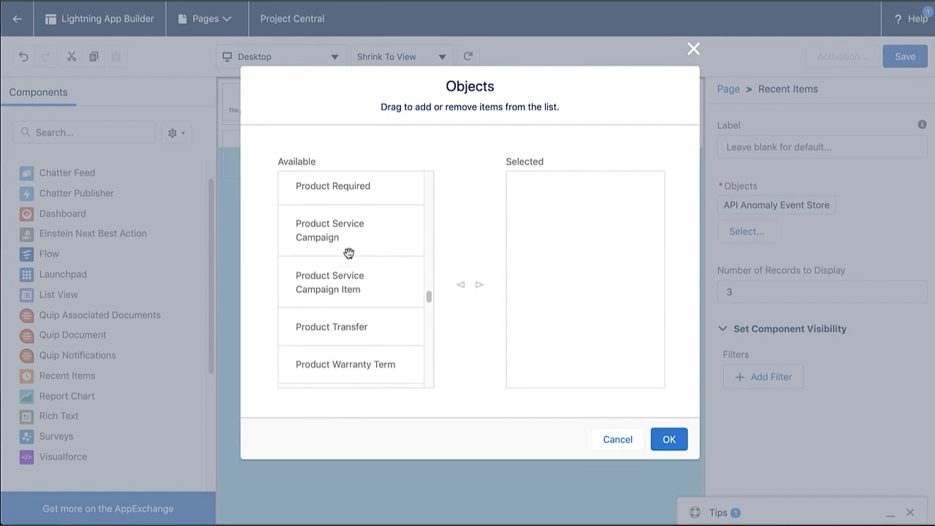
left_click(341, 274)
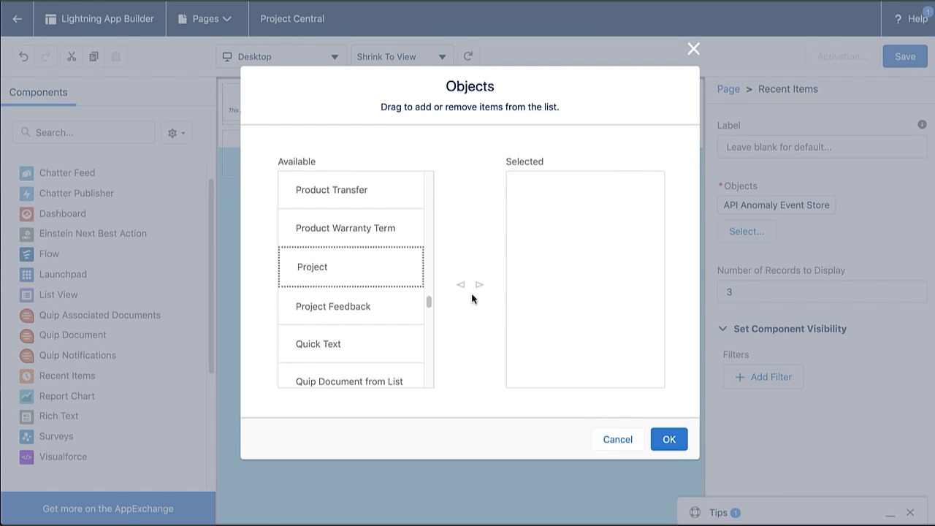
left_click(480, 286)
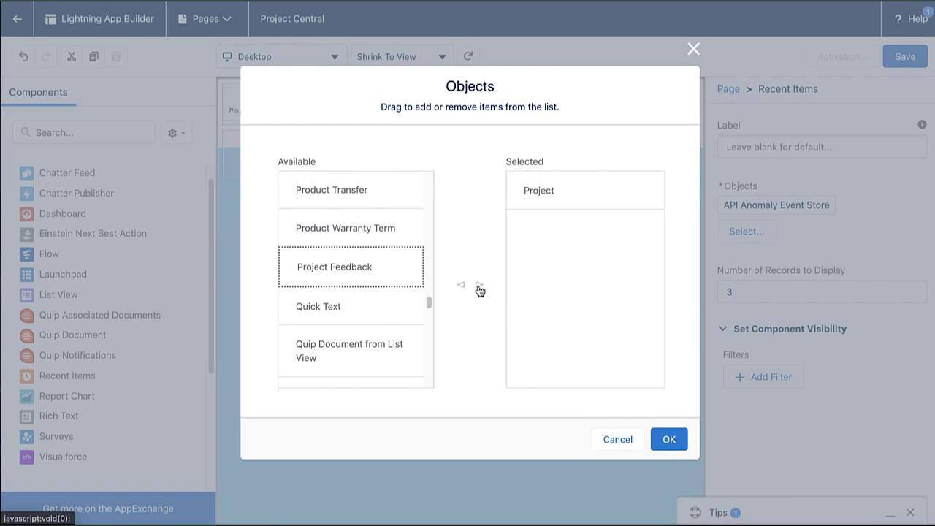
left_click(672, 441)
left_click(750, 289)
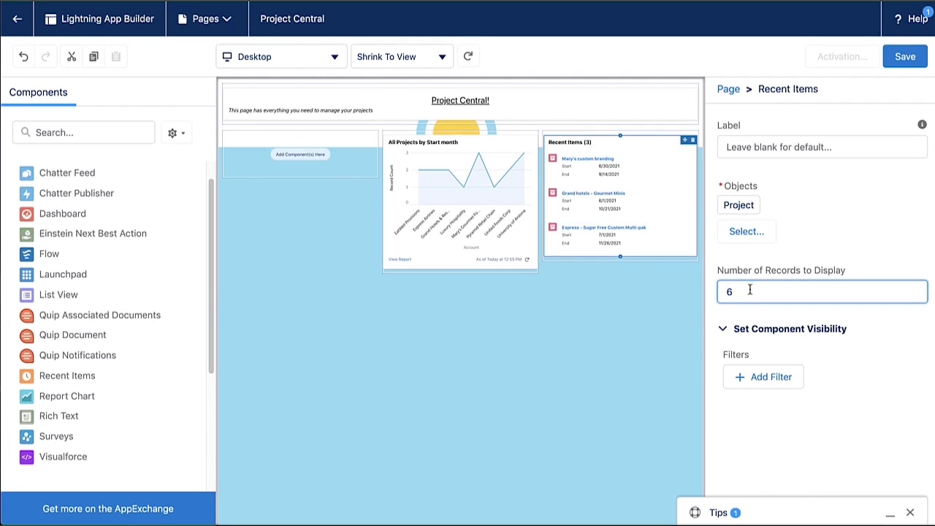
left_click(550, 363)
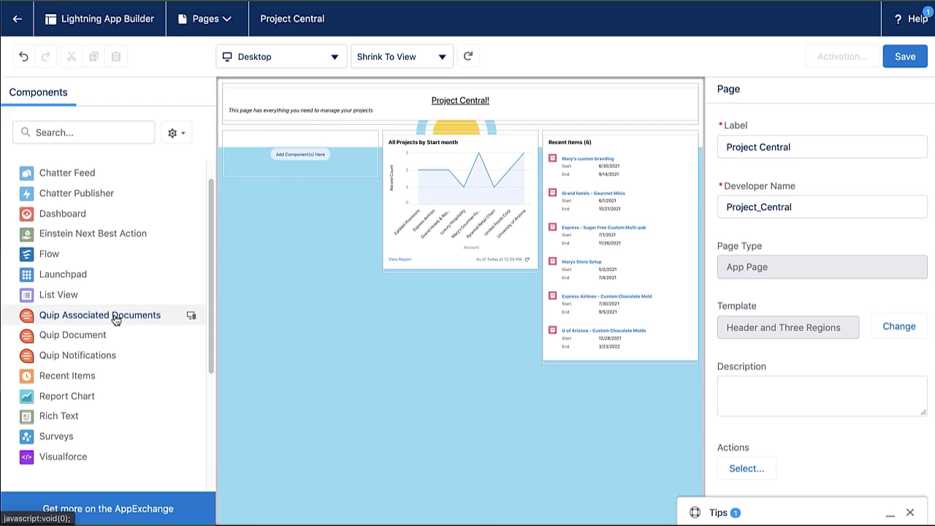
Step: Add a List View component to the empty leftmost region below the header and set its object to Project
scroll(115, 320, "up", 1)
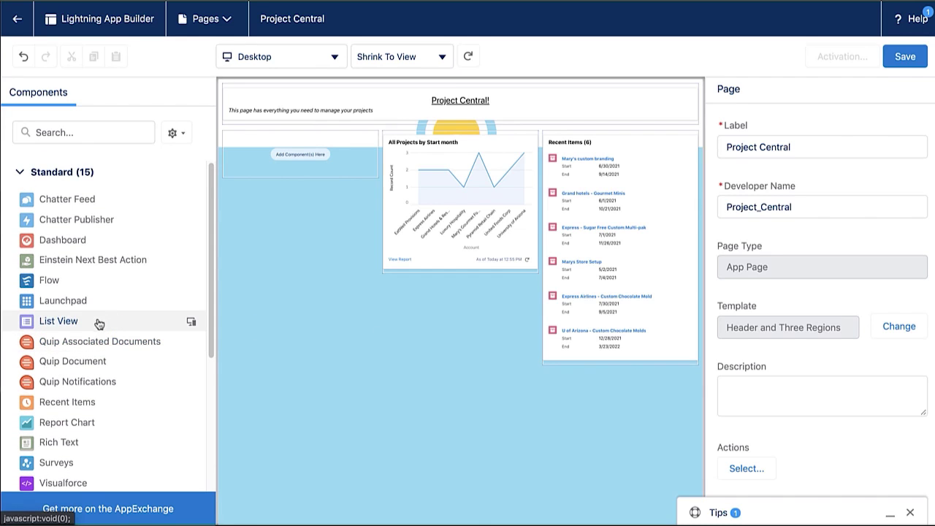
left_click_drag(97, 324, 310, 153)
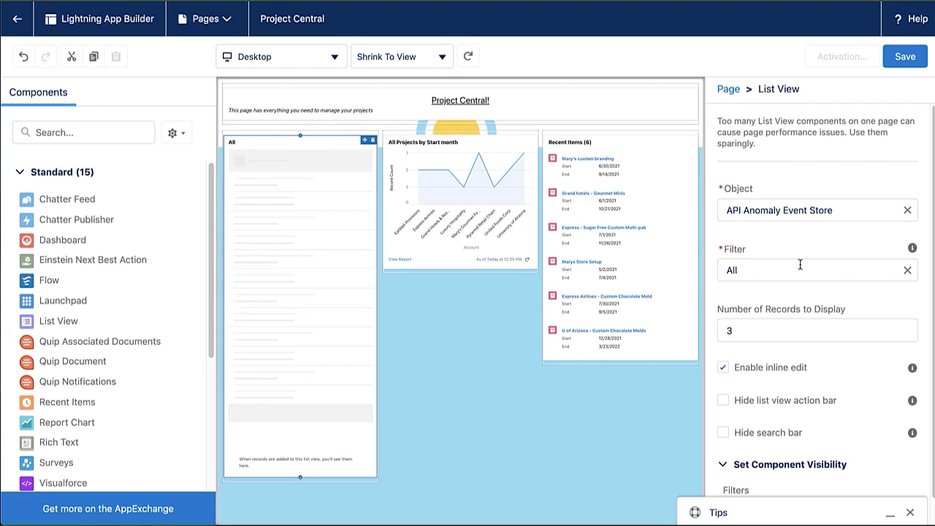
left_click(907, 211)
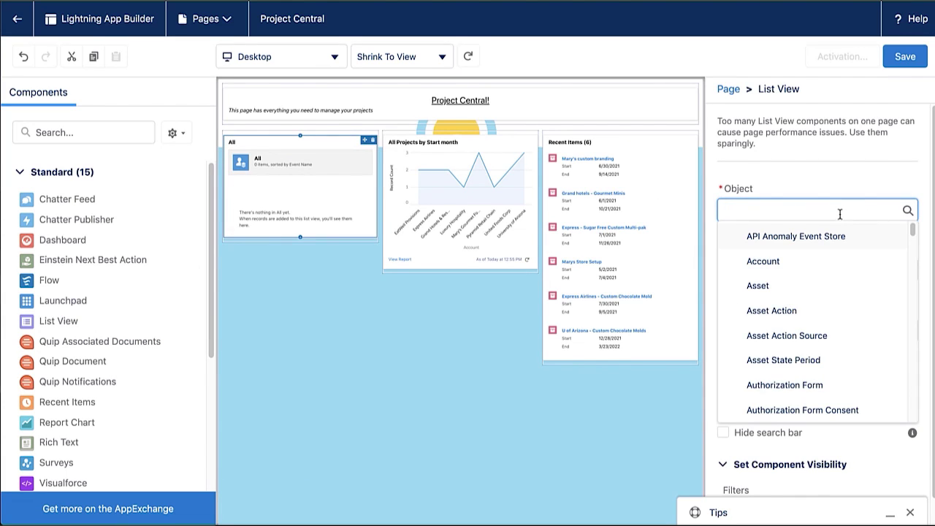
type("proj")
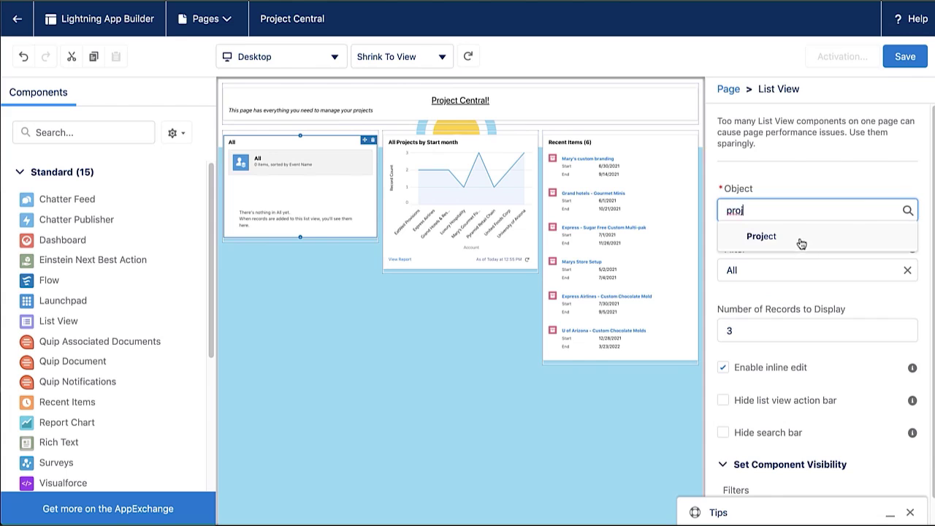
left_click(800, 243)
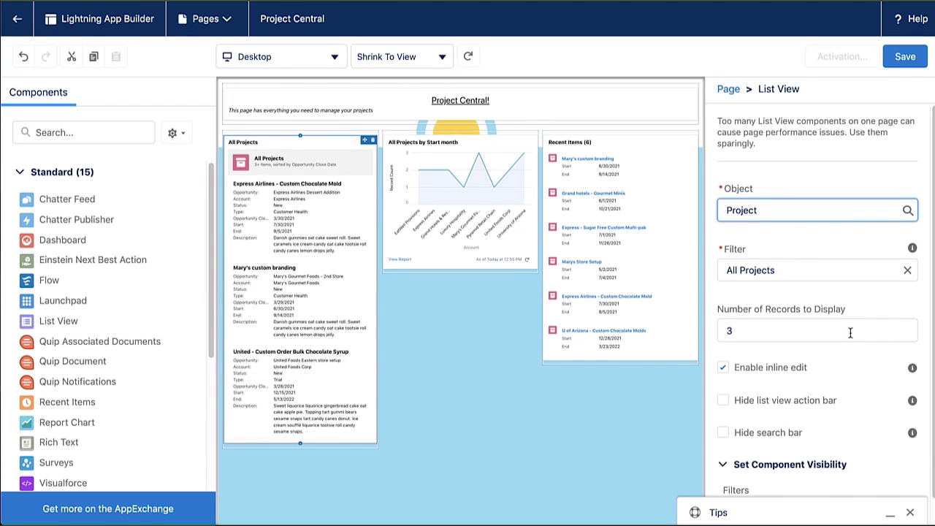
Step: Set the list view to display 6 records and filter it by Upcoming Projects
double_click(850, 332)
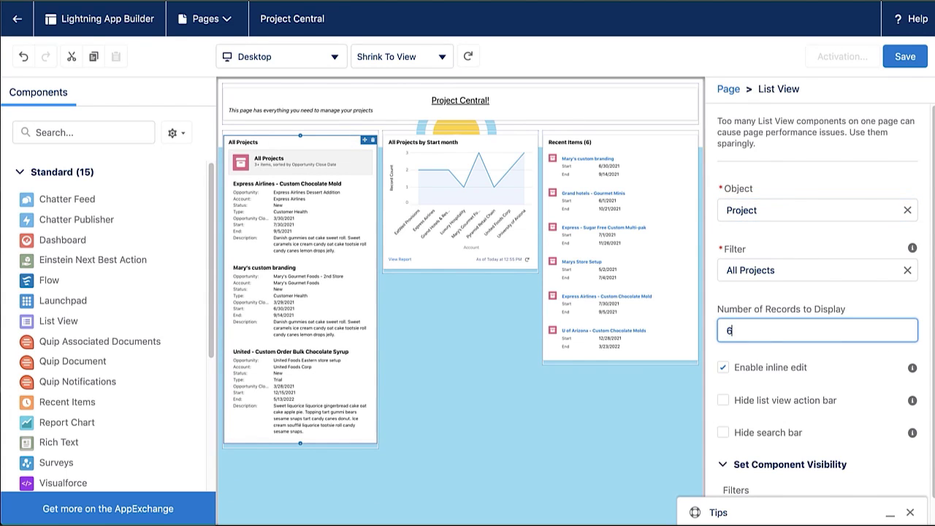
type("6")
left_click(837, 269)
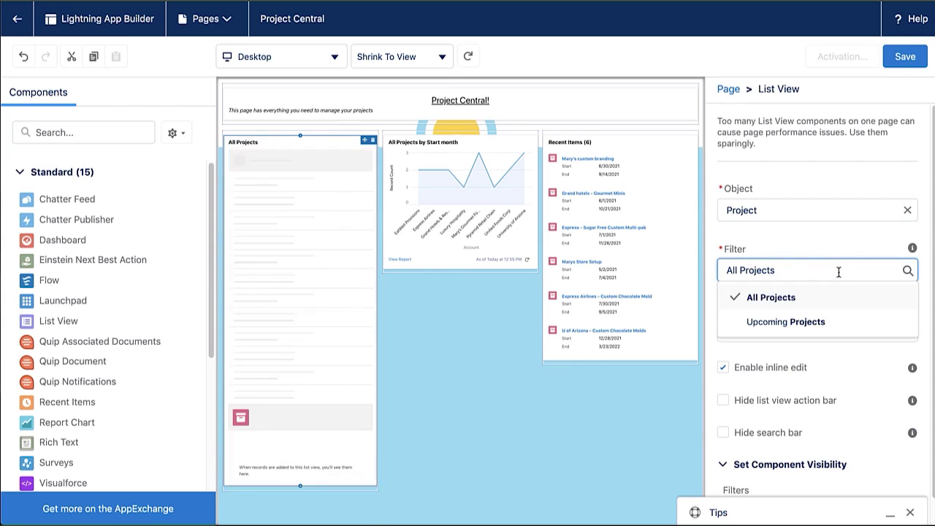
left_click(820, 322)
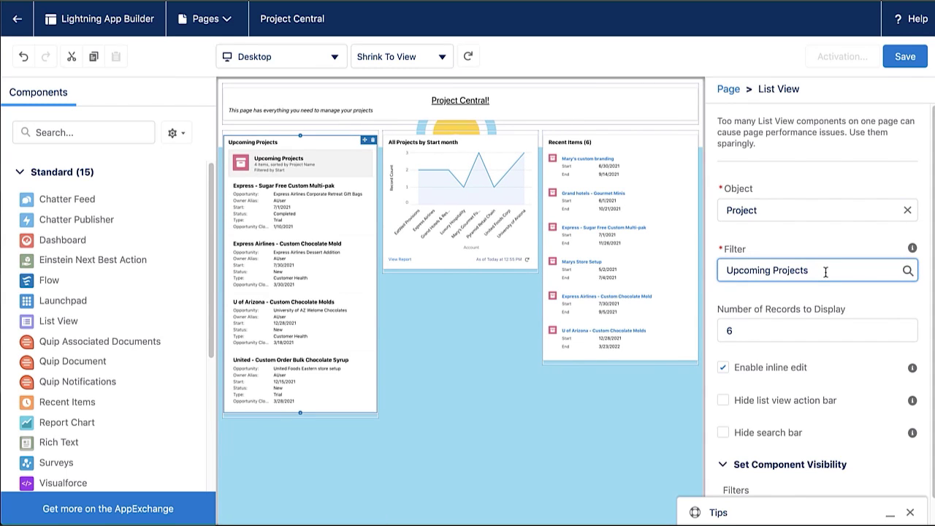
Step: Save the page, start its activation and choose the orange sun icon for Project Central
left_click(905, 57)
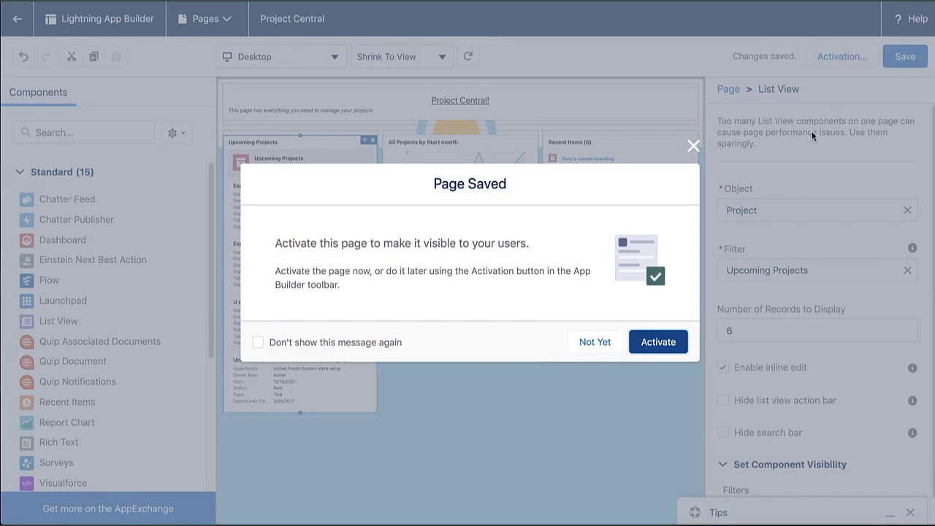
left_click(660, 341)
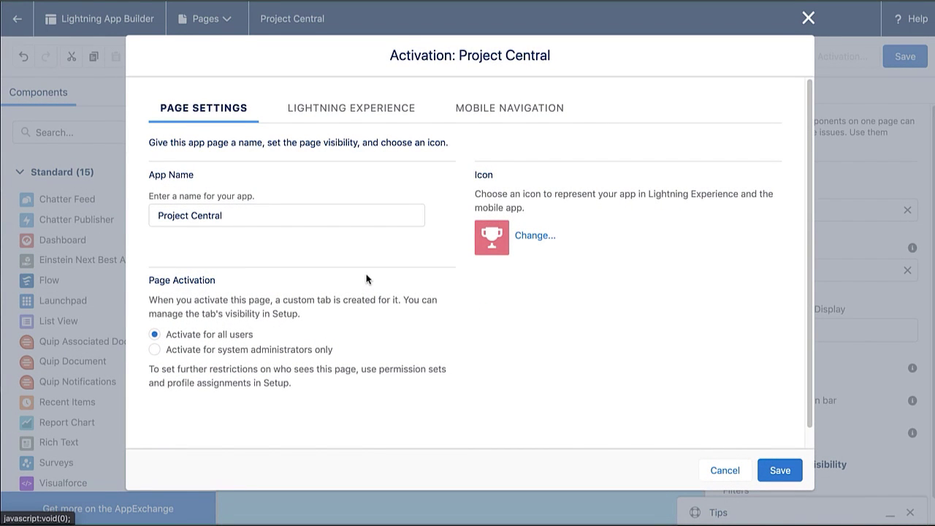
left_click(528, 237)
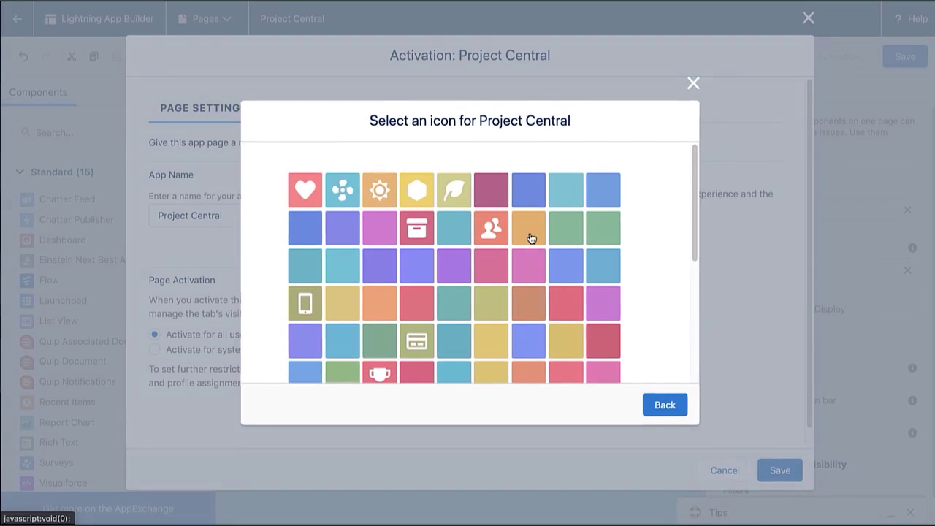
left_click(379, 194)
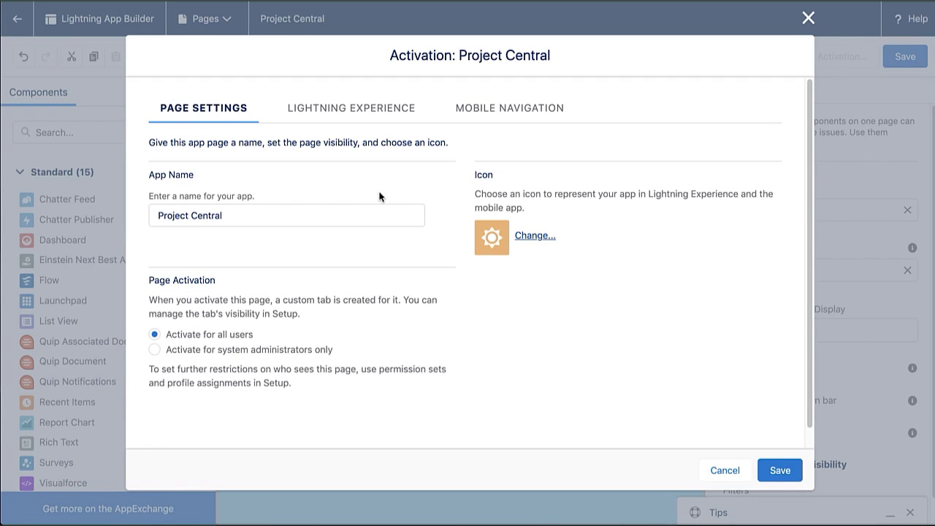
Step: Add the page to the Sunshine Chocolates Lightning app and place Project Central between Calendar and Accounts
left_click(382, 108)
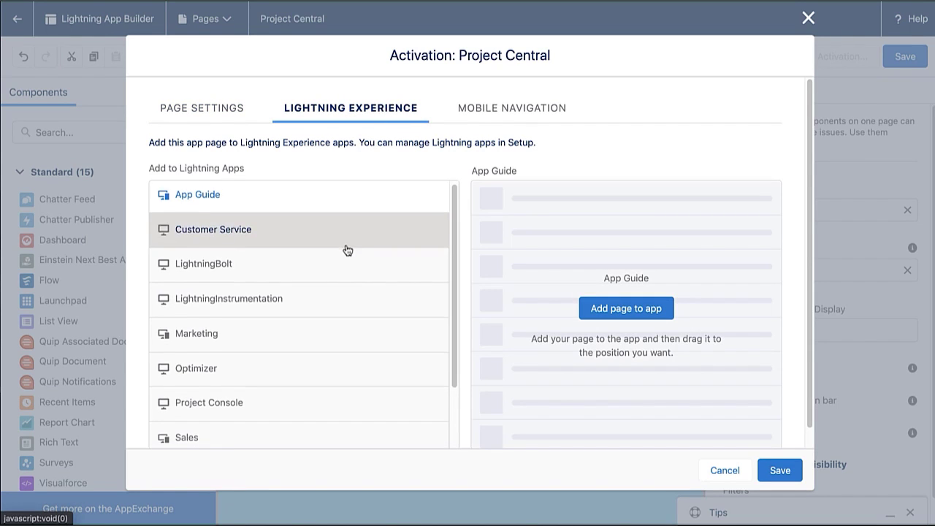
scroll(347, 251, "down", 3)
scroll(347, 251, "down", 1)
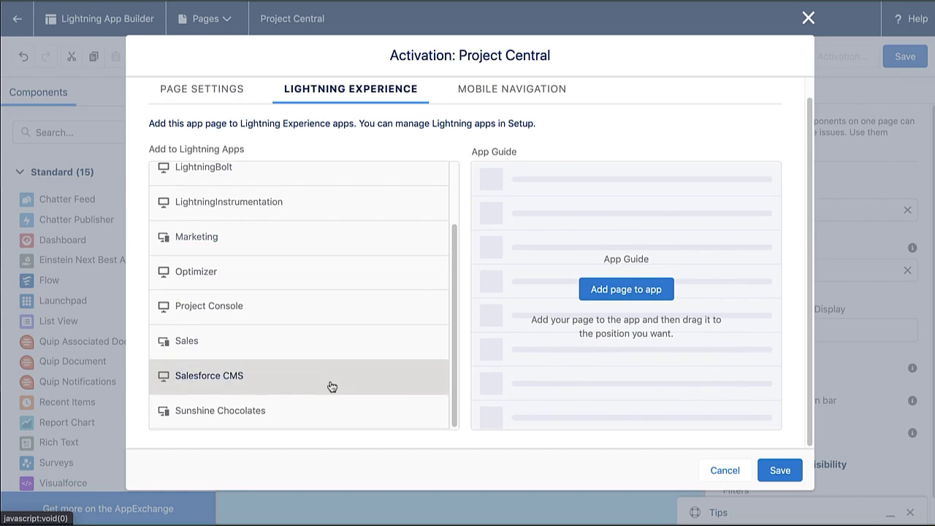
left_click(333, 409)
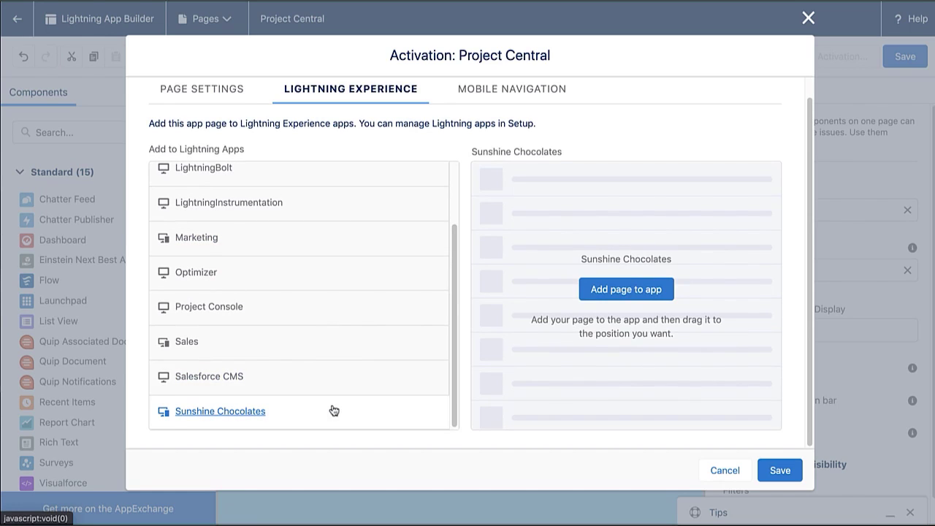
left_click(633, 294)
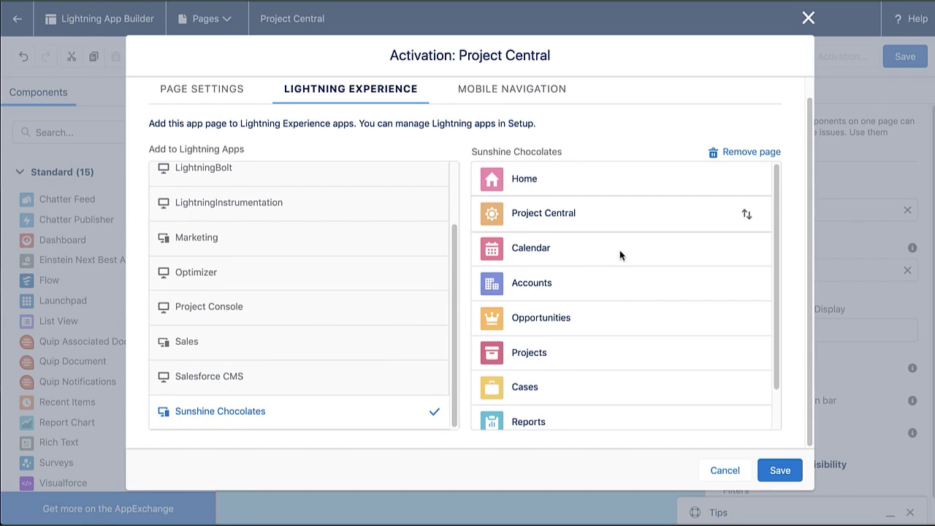
left_click_drag(617, 217, 616, 258)
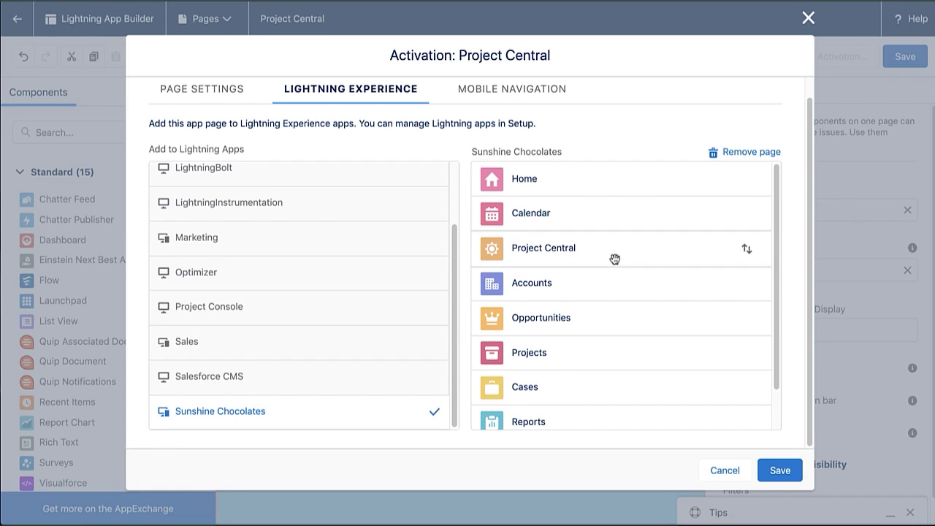
Step: Add the page to the Mobile Navigation Menu between Today and Dashboards and save the activation
left_click(522, 94)
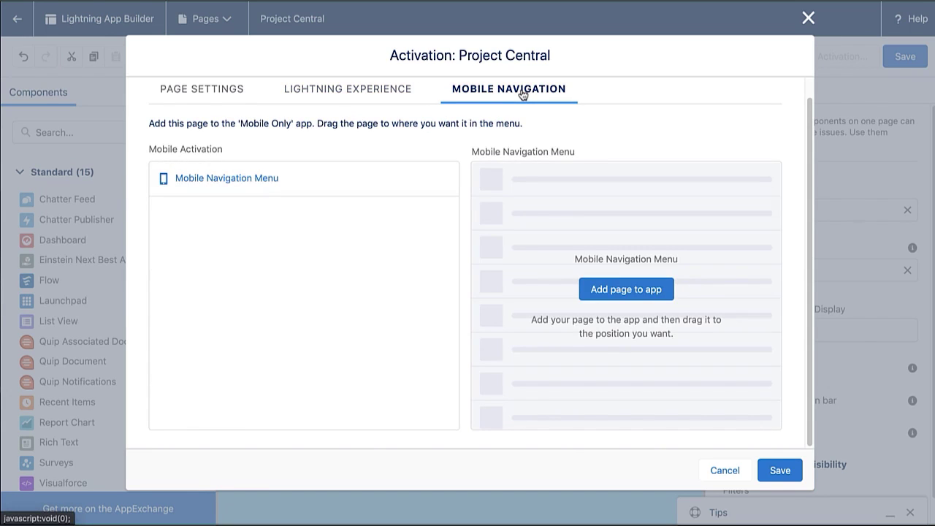
left_click(608, 294)
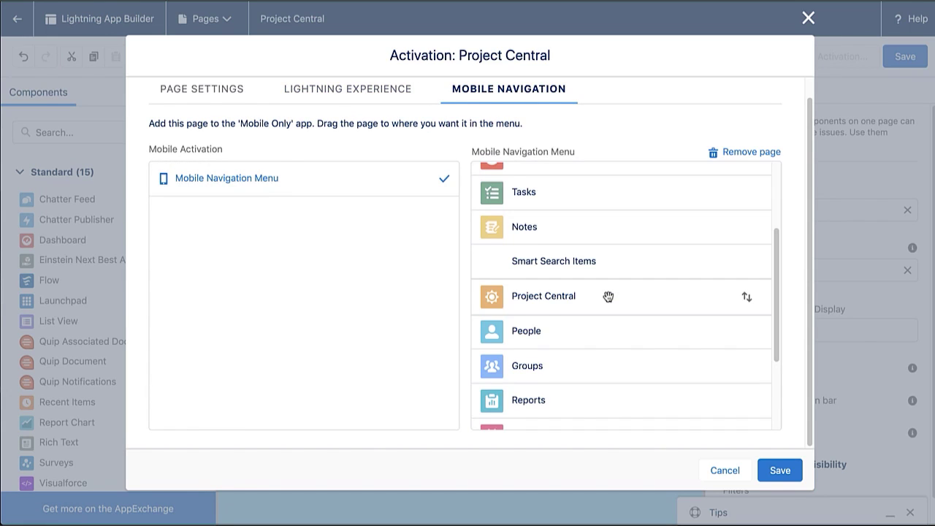
scroll(607, 296, "up", 2)
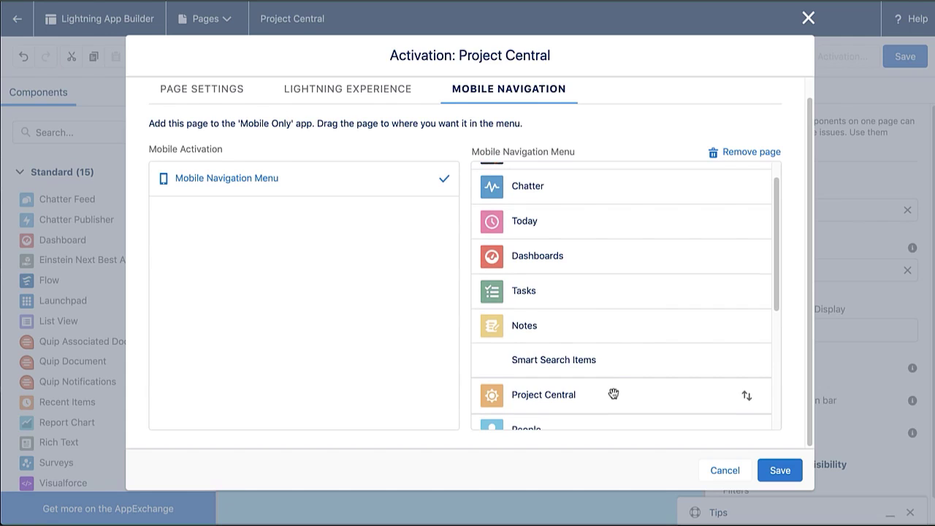
left_click_drag(613, 395, 616, 255)
scroll(616, 255, "up", 1)
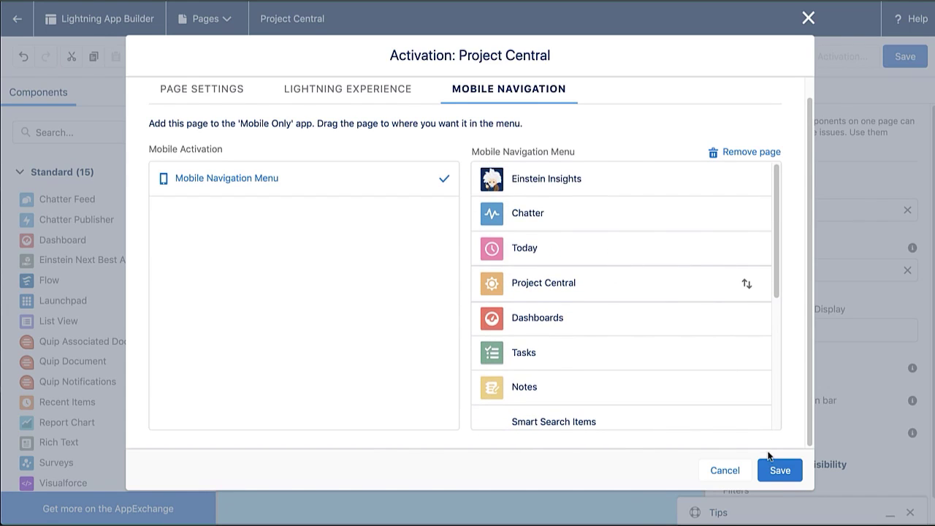
left_click(780, 471)
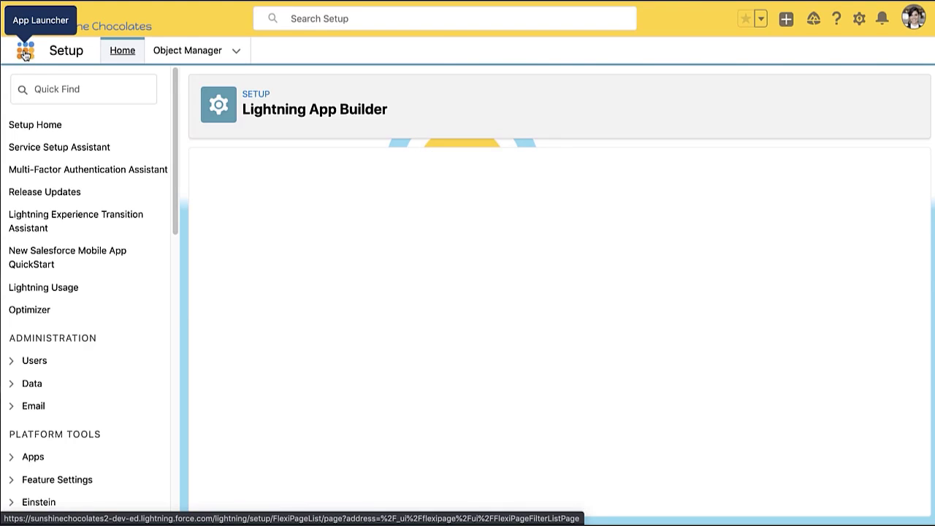
Step: Search the apps and items for "project", open the Project Central page and look over its components
left_click(25, 52)
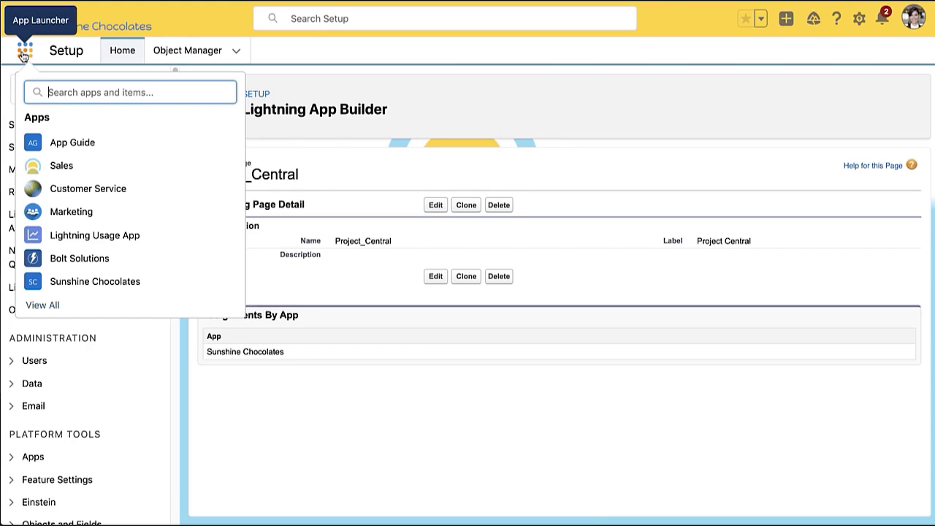
type("project")
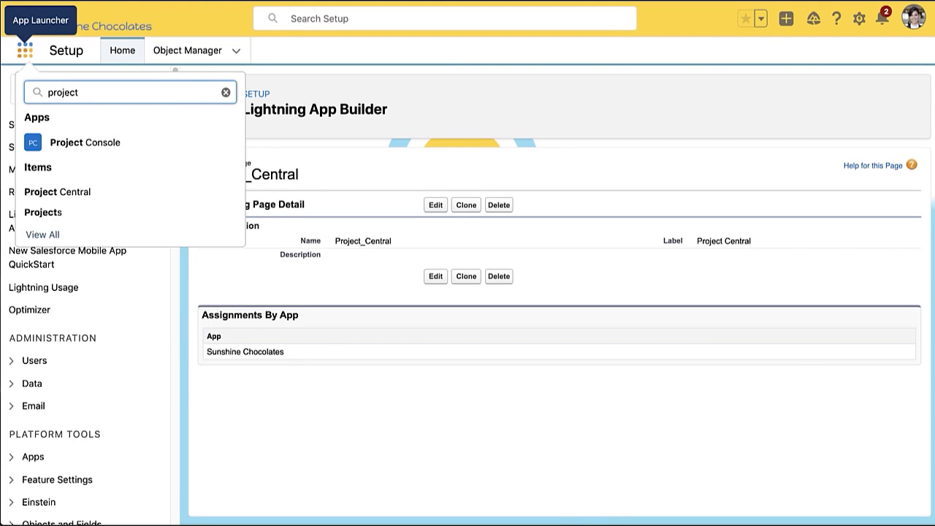
left_click(62, 192)
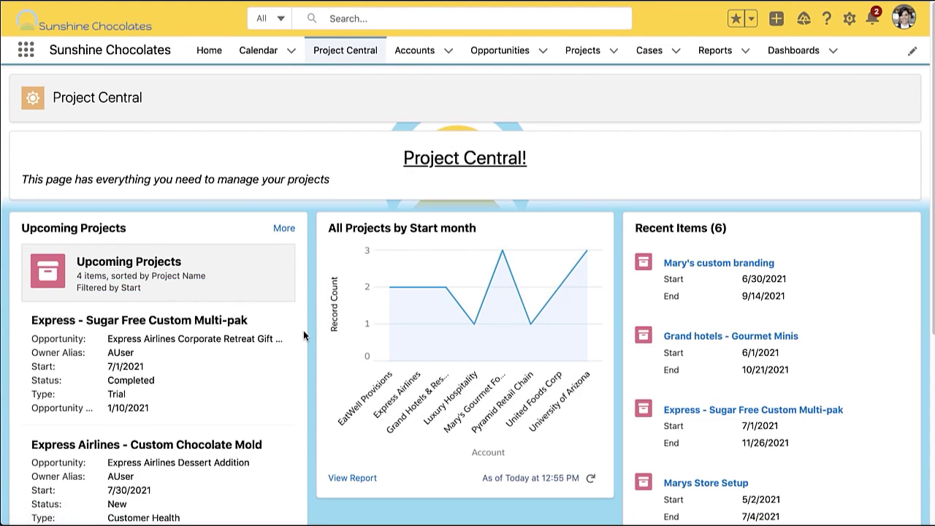
scroll(304, 334, "down", 3)
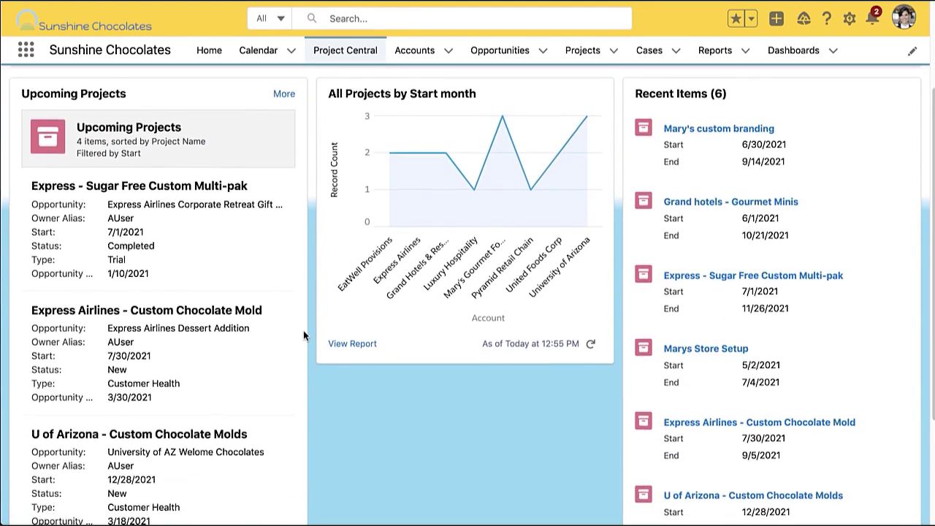
scroll(303, 334, "down", 3)
scroll(303, 334, "up", 2)
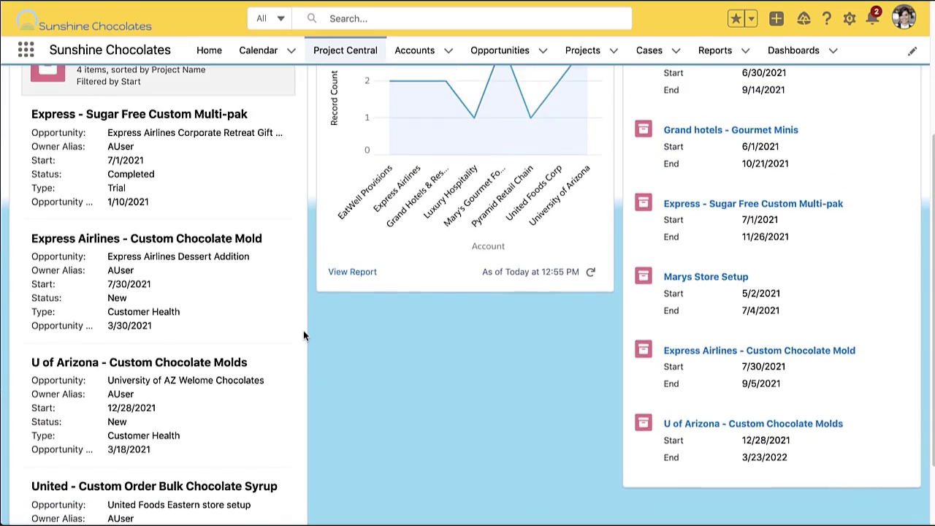
scroll(304, 335, "up", 5)
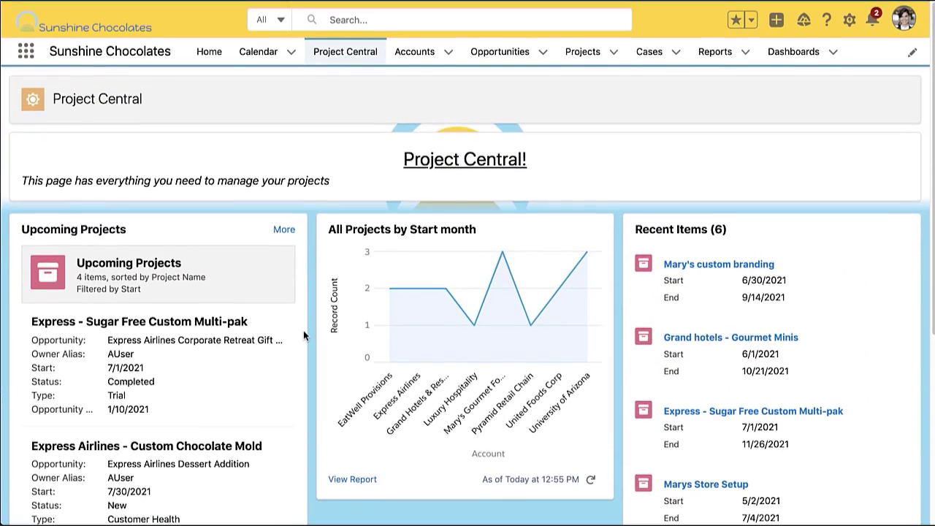